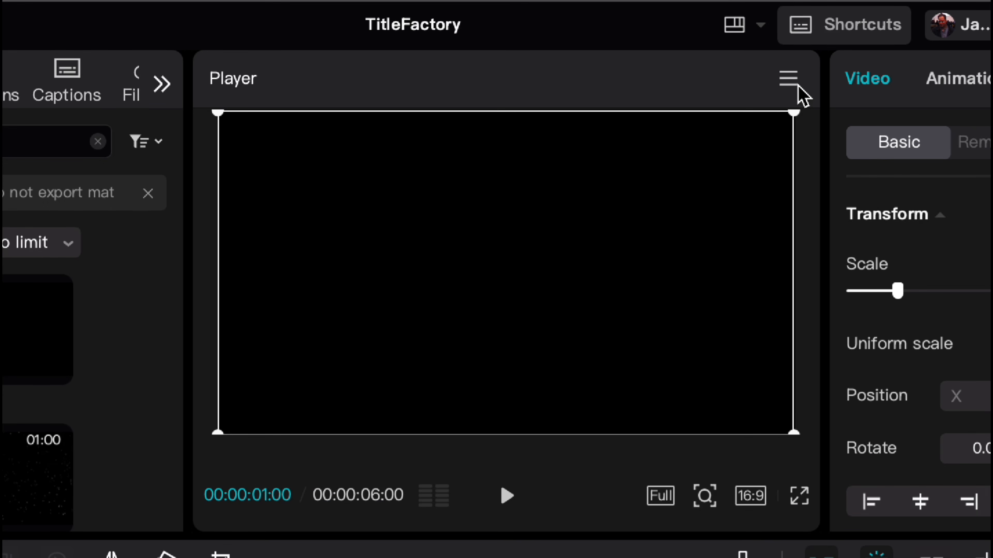
Export the current black frame as a 4K PNG still named Black16_9 and import it into the project
click(837, 86)
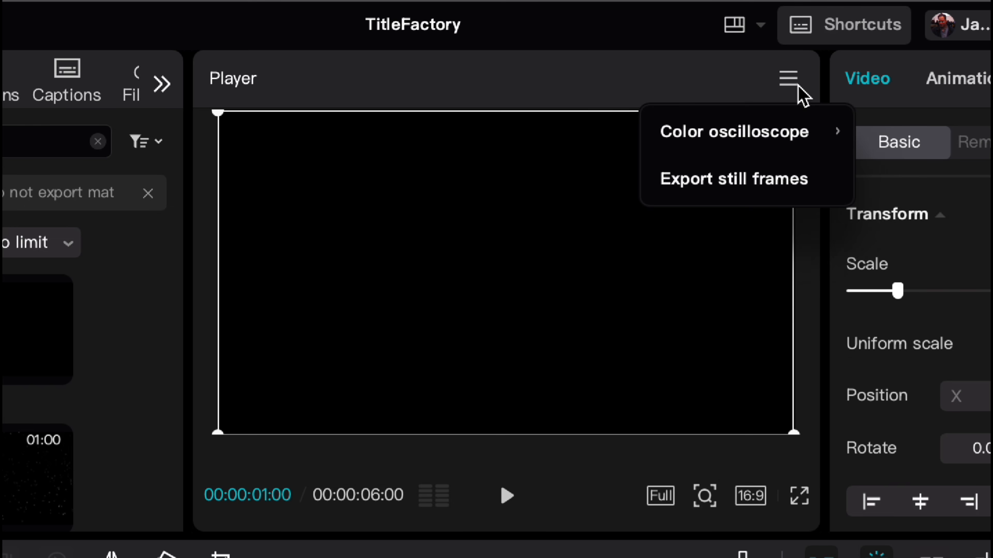
click(736, 182)
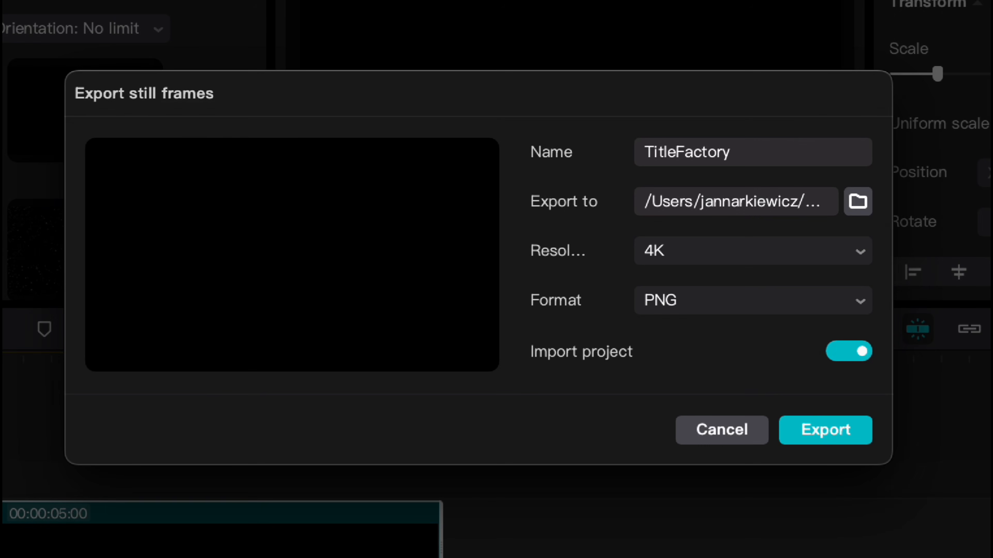
drag(769, 159, 636, 147)
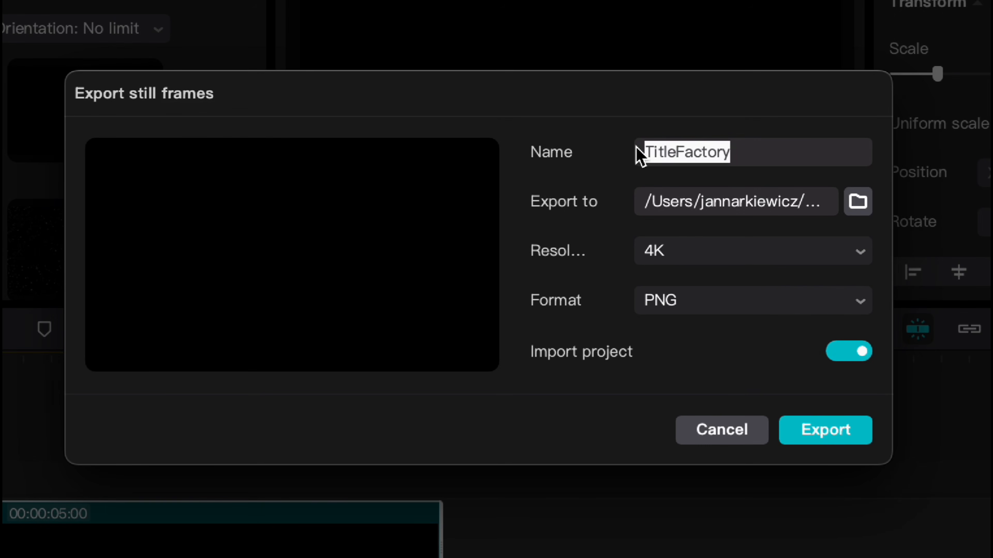
key(BackSpace)
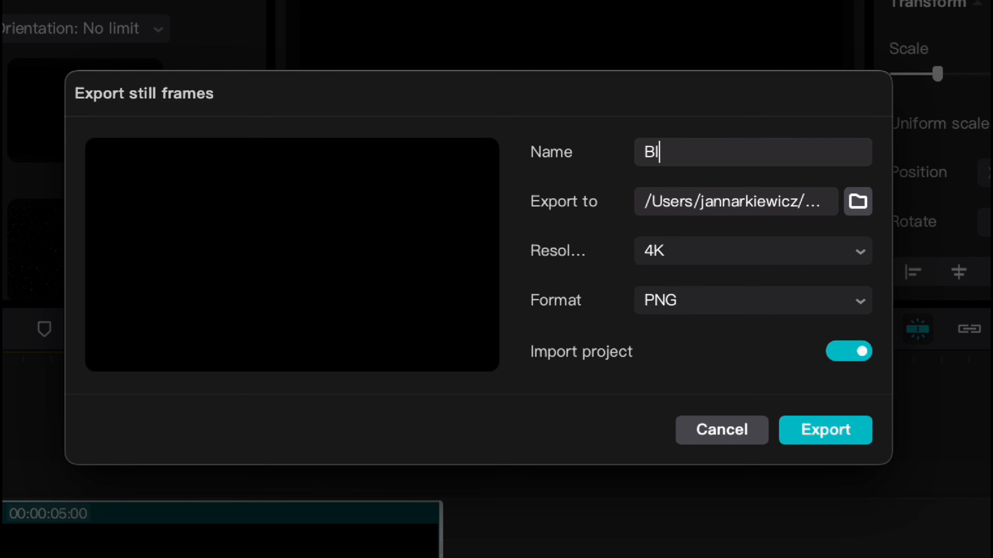
text(Black1)
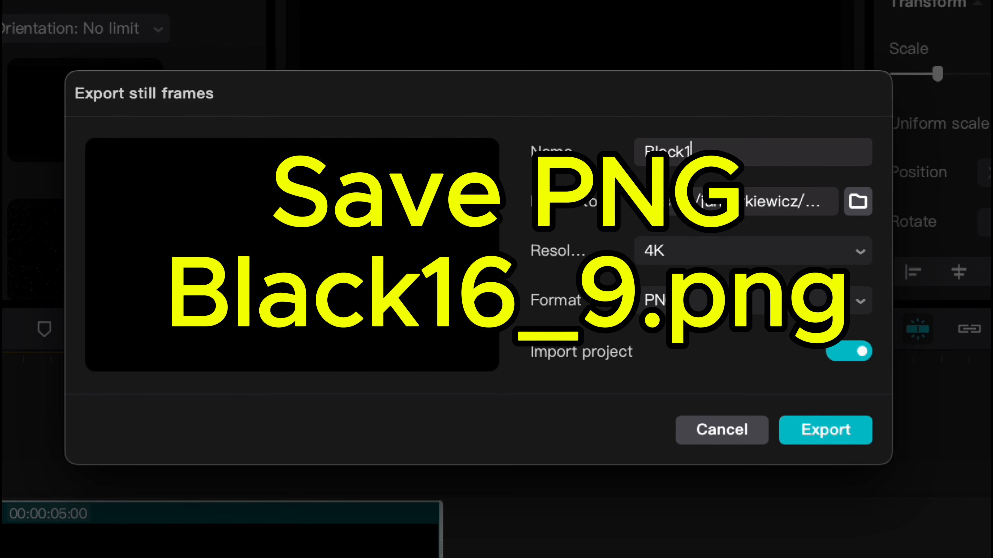
text(6_9)
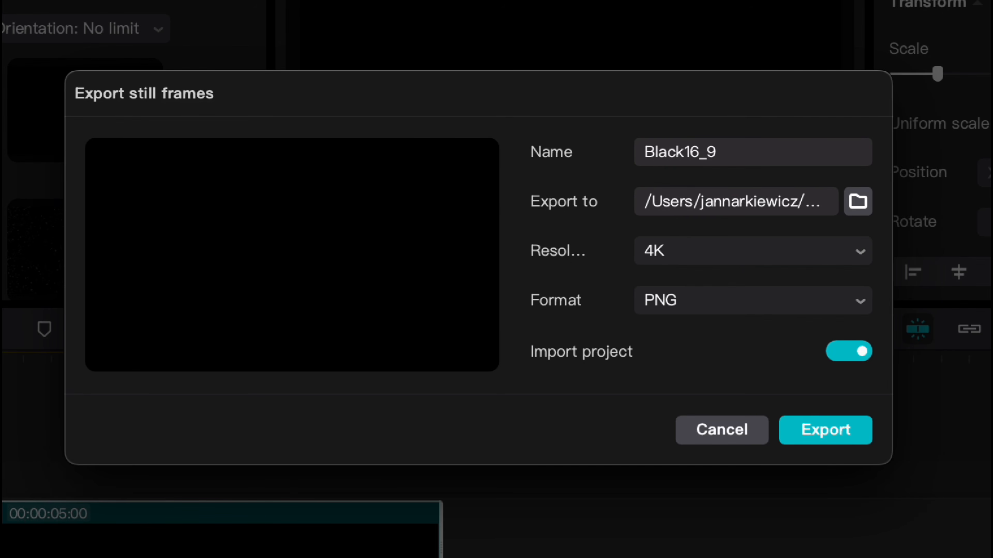
click(819, 430)
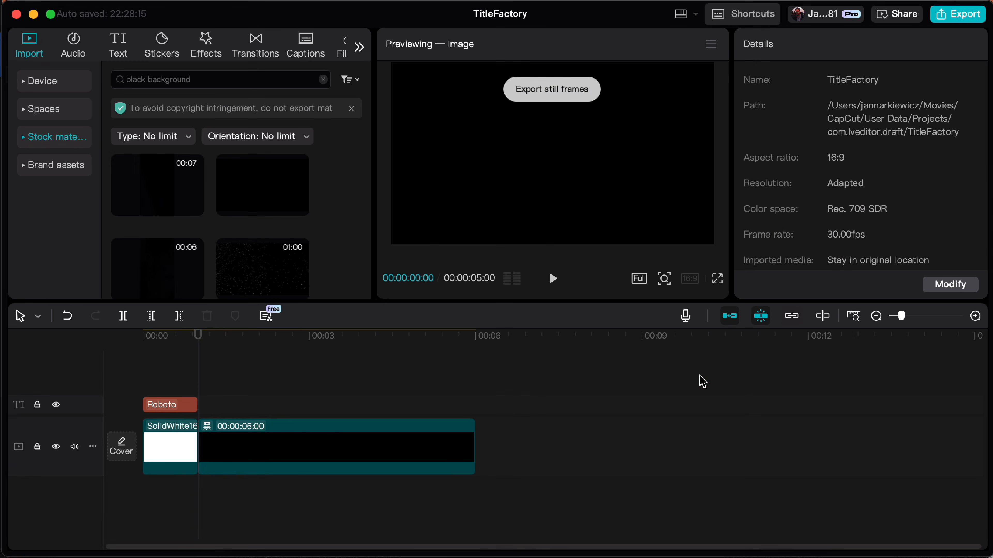
Replace the stock black clip on the timeline with Black16_9.png, placed directly after the white clip
click(454, 461)
key(Delete)
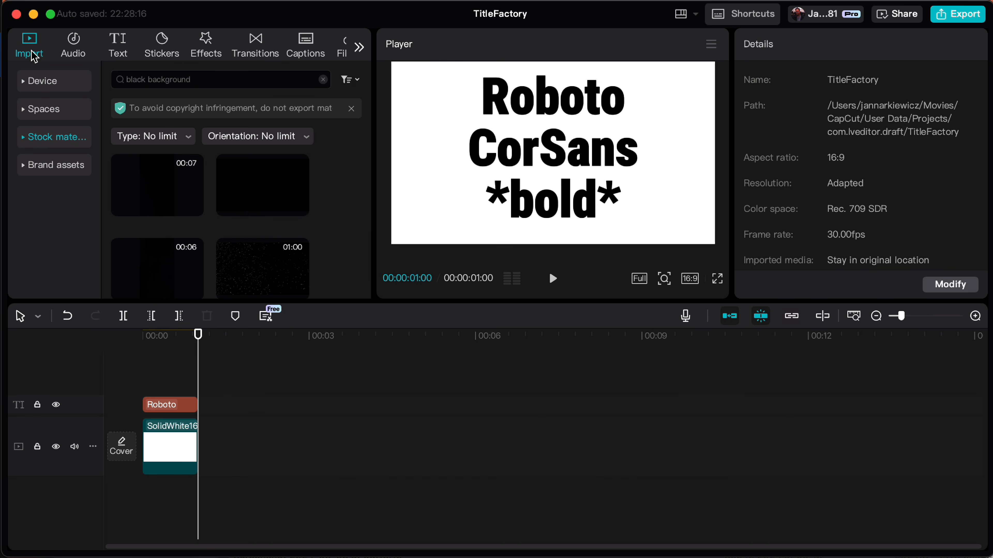
click(41, 80)
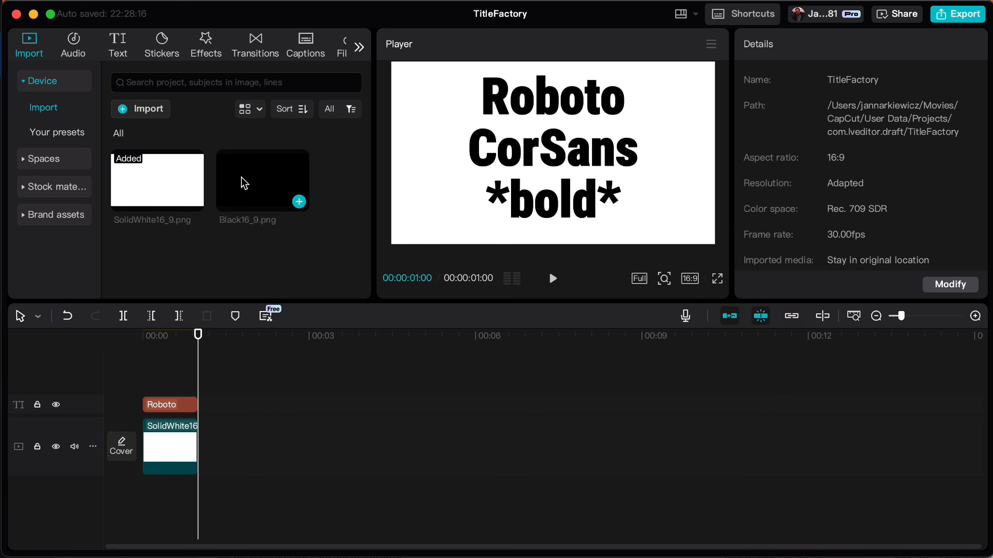
click(244, 186)
drag(258, 187, 202, 449)
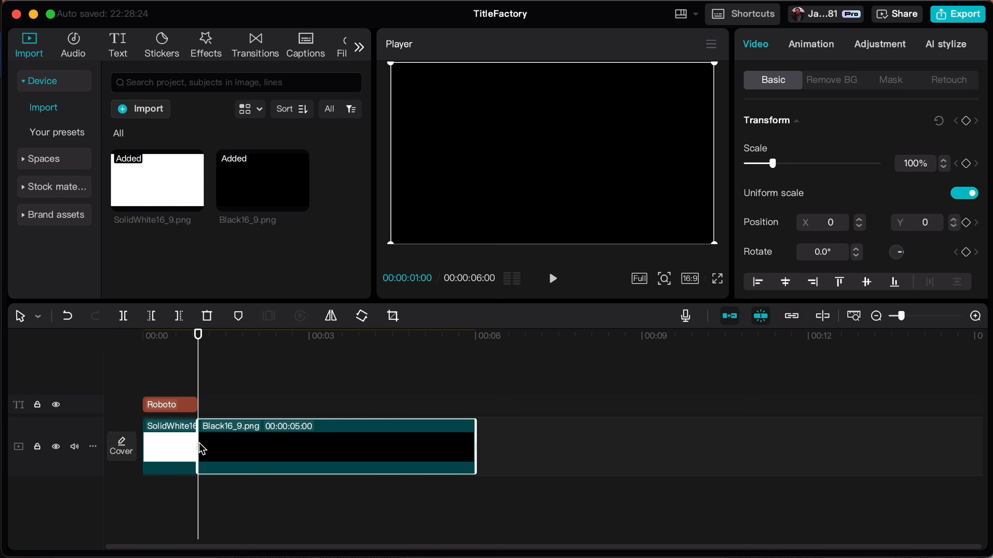
Trim the end of the Black16_9.png clip to 00:00:02:00
drag(198, 383, 265, 392)
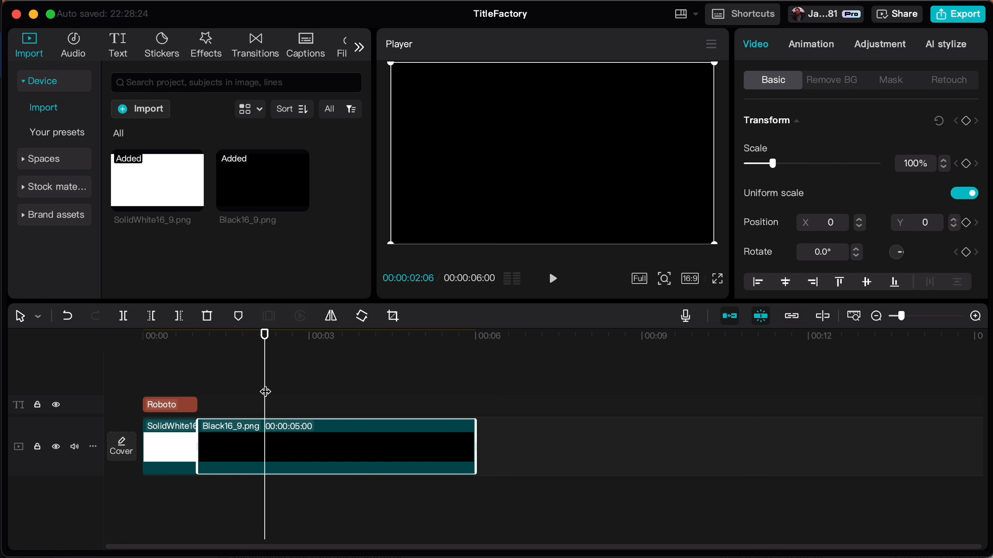
key(Left)
key(Left)
key(Left)
key(Left)
key(Left)
key(Left)
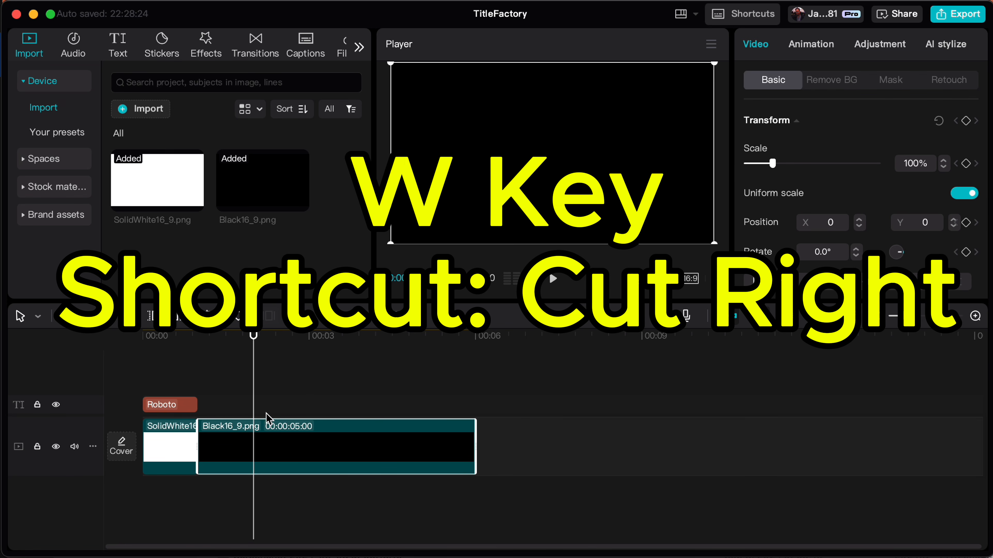
key(w)
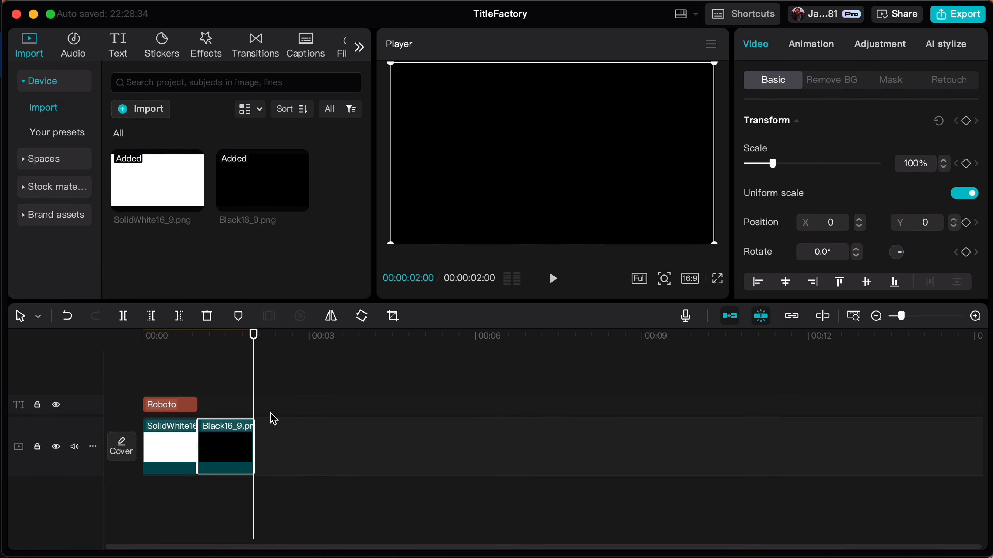
Add a default text clip reading Love above the black clip, trimmed to end at 00:00:02:00
drag(257, 401, 235, 403)
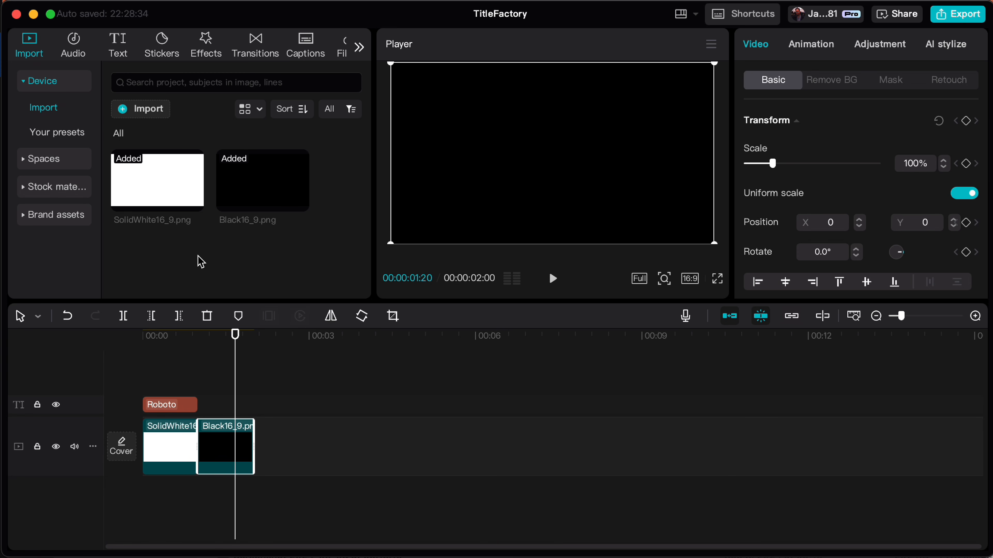
click(123, 59)
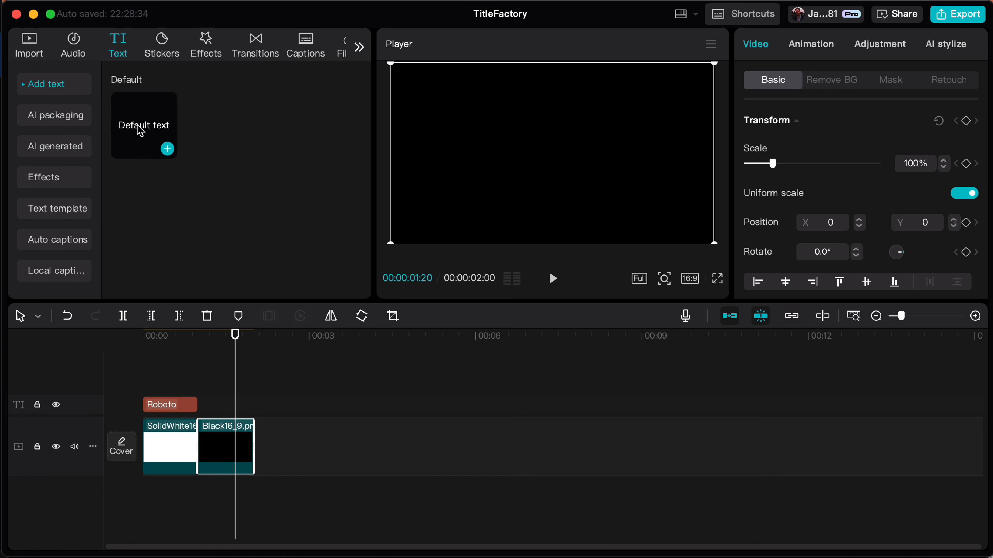
drag(144, 133, 253, 383)
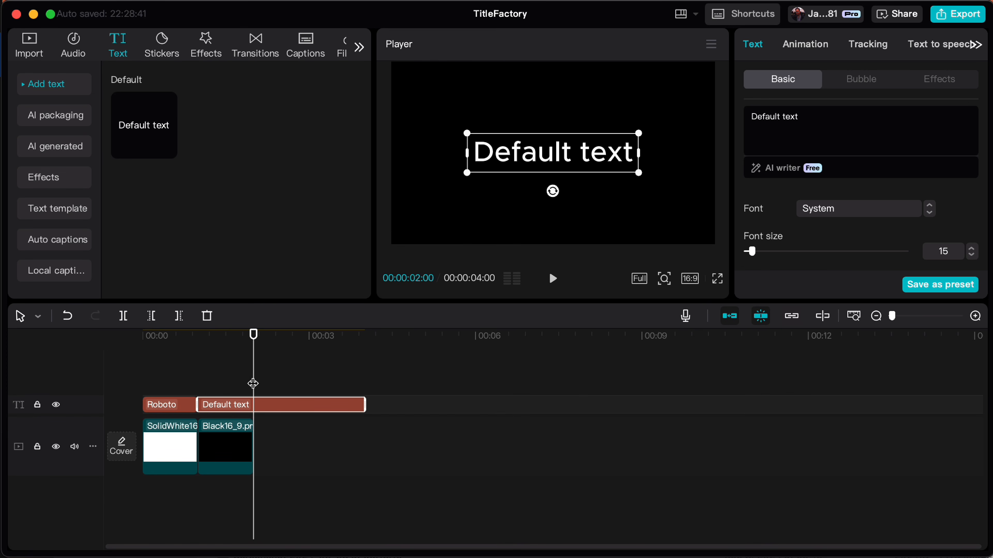
key(w)
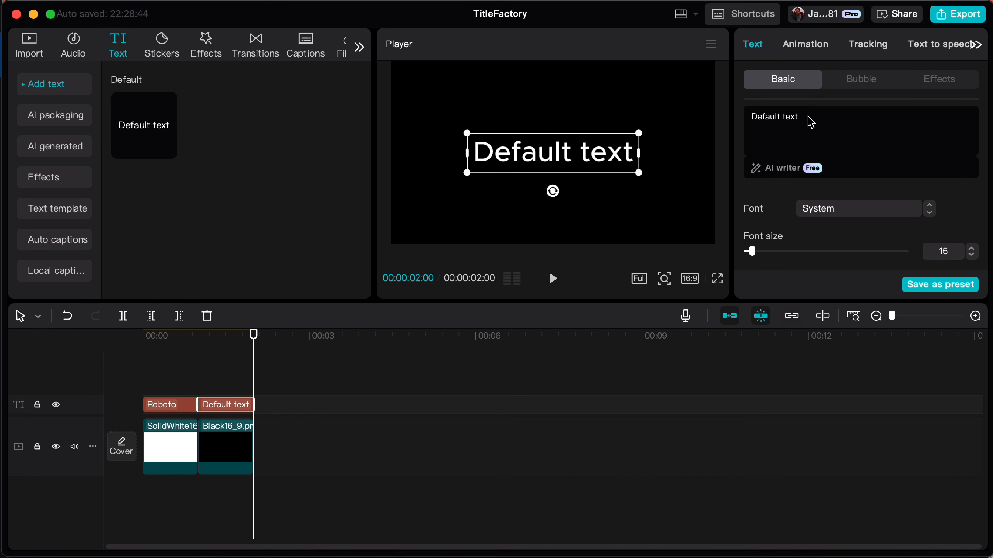
drag(809, 121, 747, 116)
text(Love)
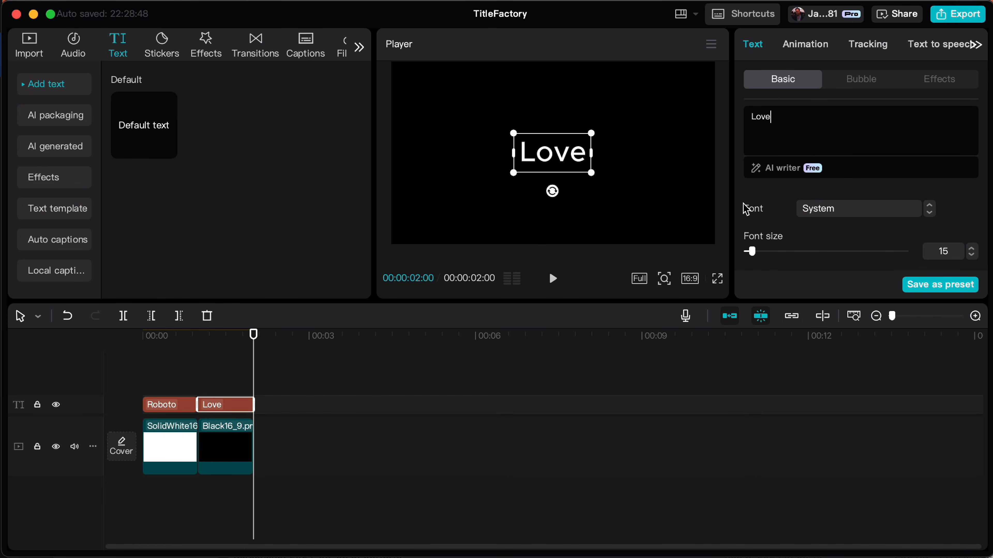
Search the fonts for Roboto and apply Roboto-BlkCn to the Love text
drag(254, 359, 180, 362)
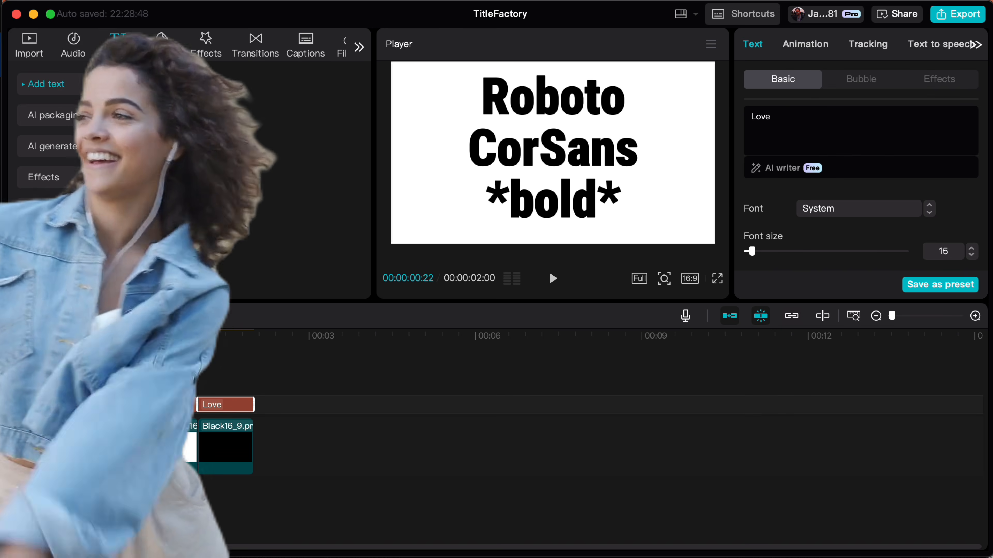
click(166, 363)
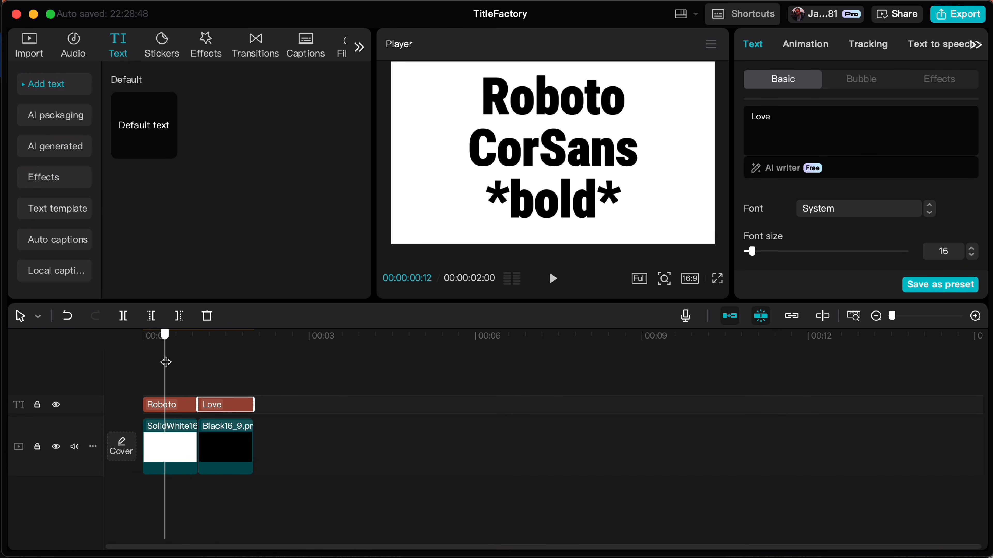
drag(166, 363, 233, 370)
click(851, 211)
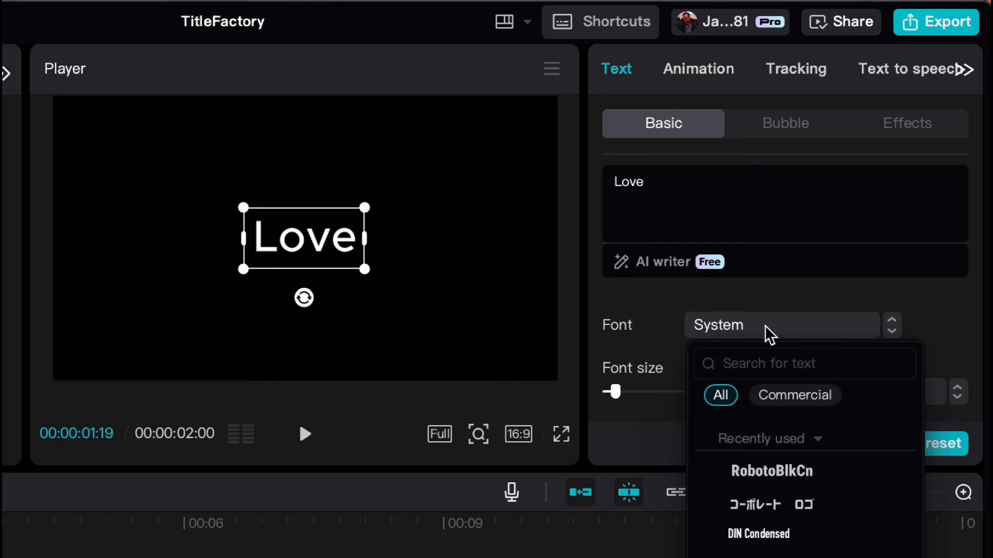
click(753, 372)
text(ERo)
key(BackSpace)
text(Roboto)
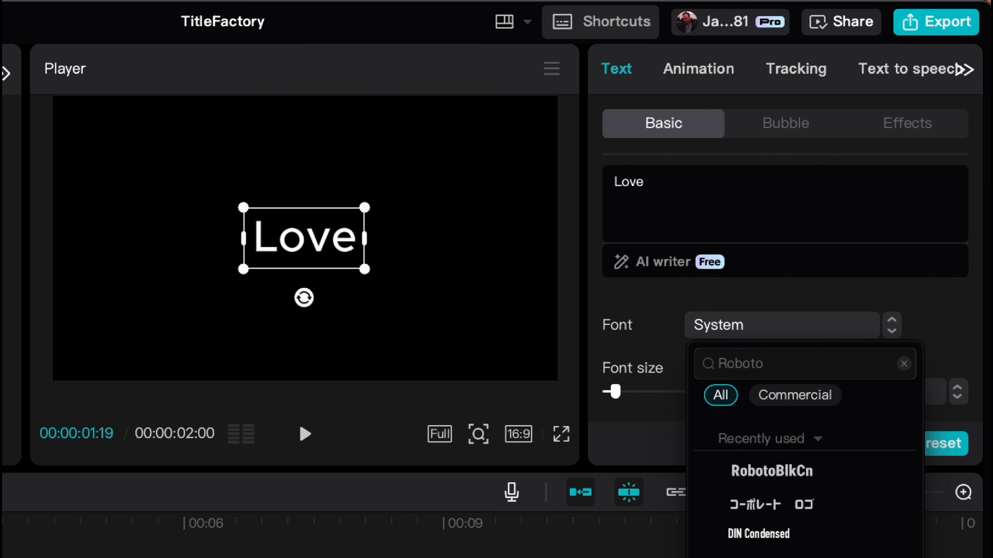
key(Return)
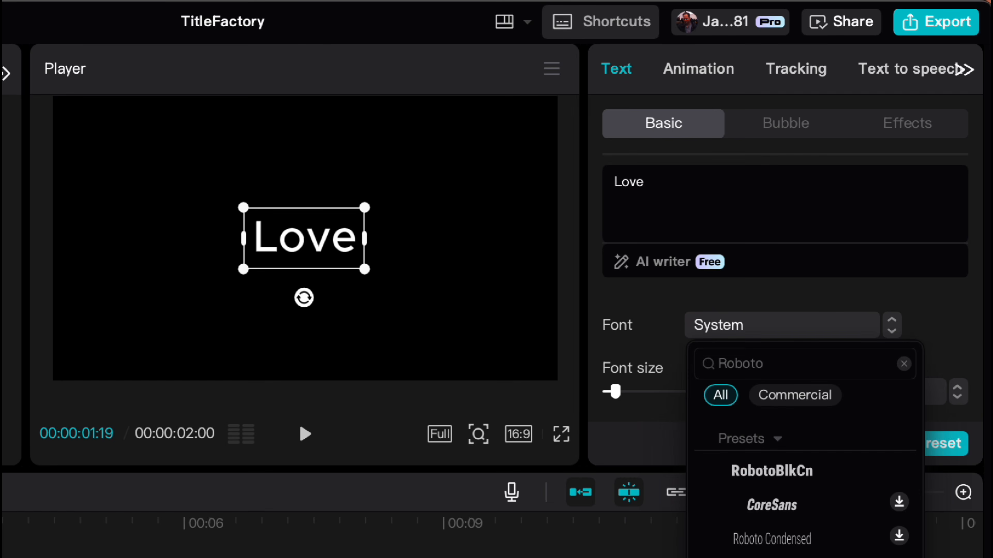
click(803, 473)
Enlarge the title's font size to 81 and rewrite its wording in capitals as LOVE
scroll(730, 383, down, 1)
scroll(731, 383, down, 2)
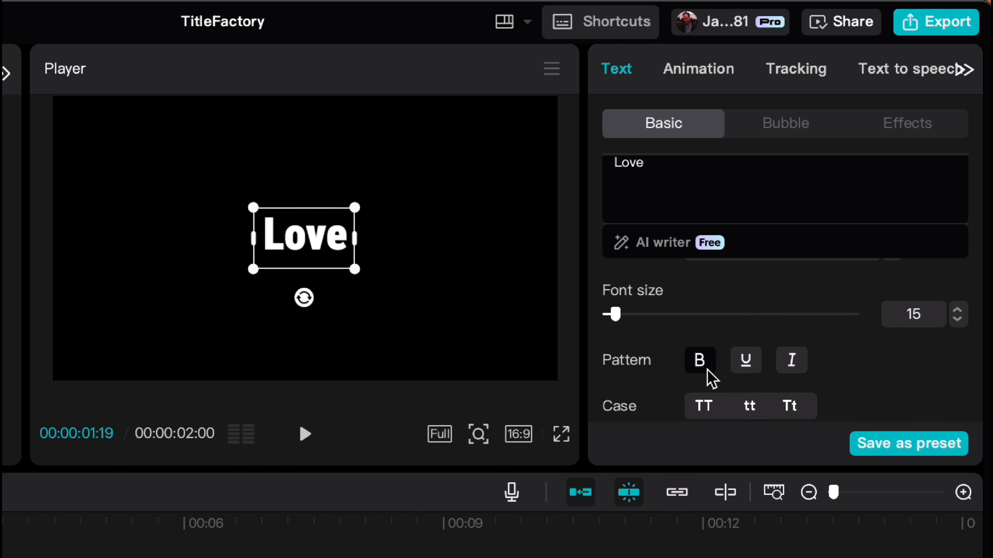
drag(616, 315, 671, 315)
click(671, 170)
key(BackSpace)
key(BackSpace)
key(BackSpace)
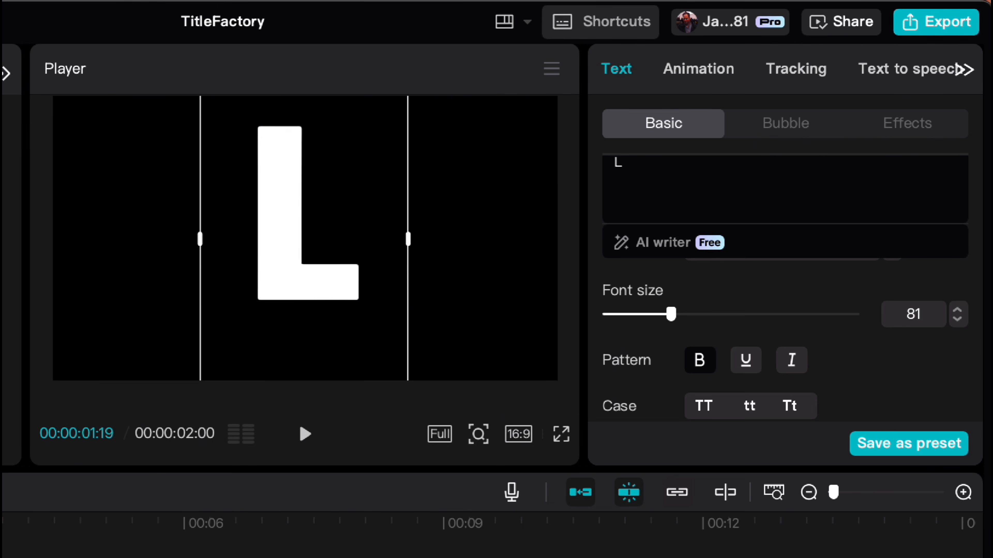
text(OVE)
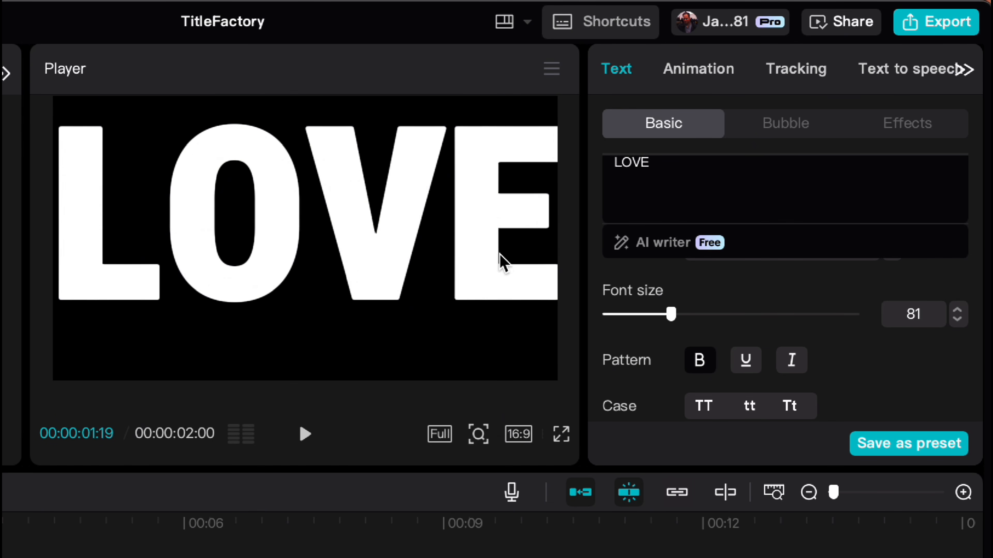
Set the LOVE text's fill color to green with hex value 008000
scroll(725, 301, up, 1)
scroll(722, 301, up, 2)
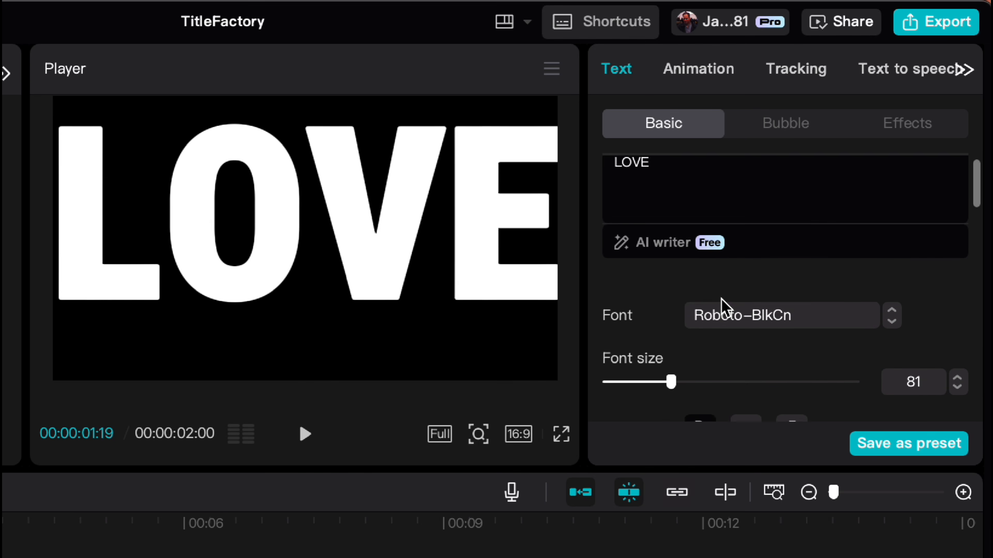
scroll(723, 306, down, 5)
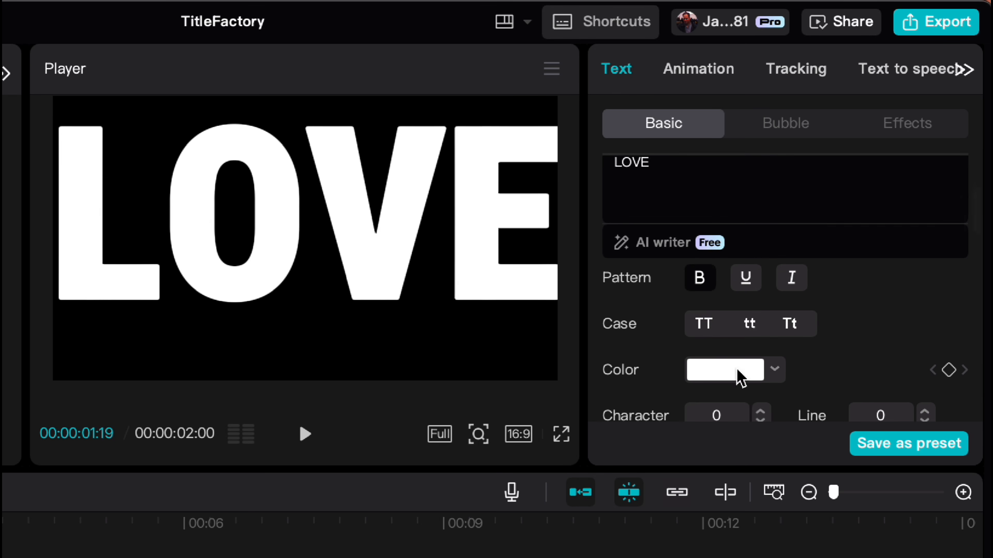
click(739, 373)
drag(754, 305, 671, 292)
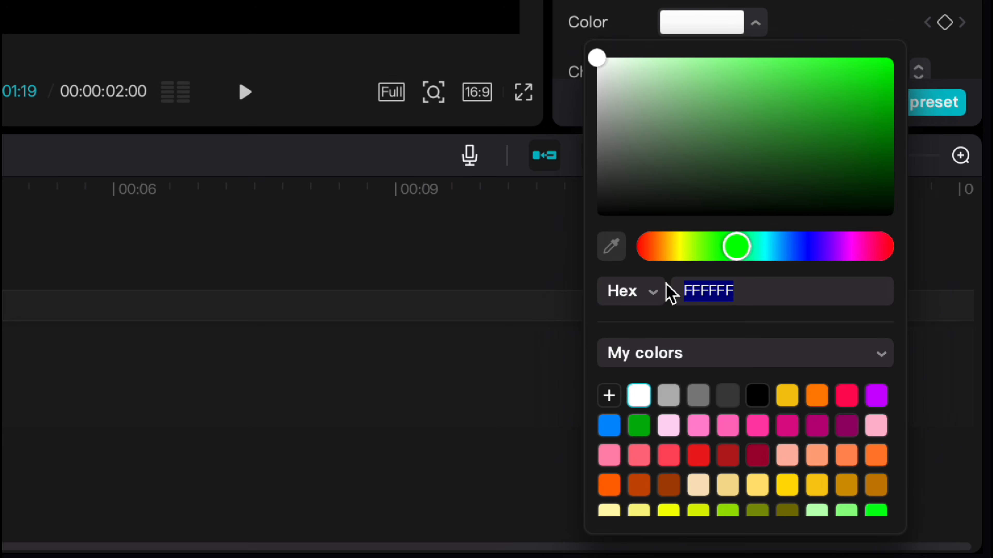
key(Right)
key(BackSpace)
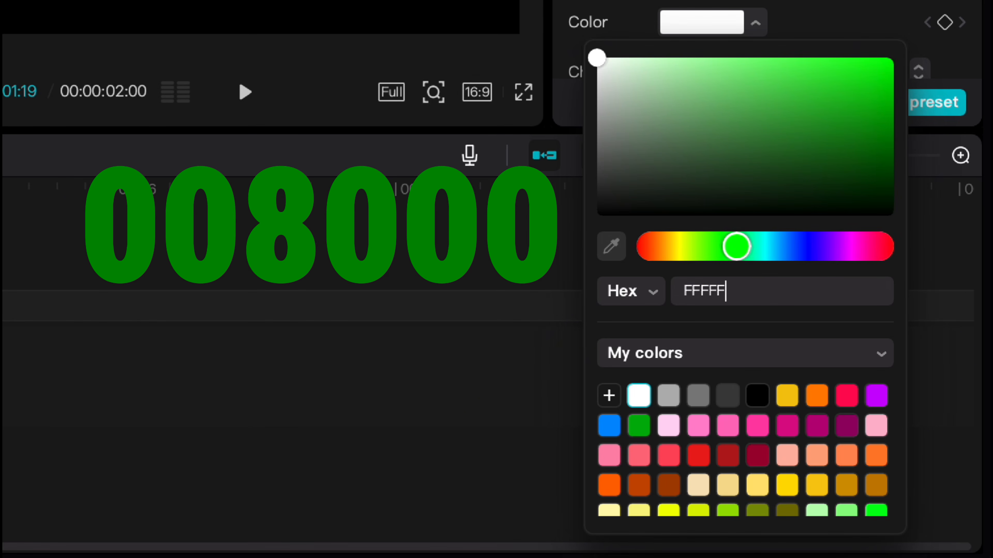
key(BackSpace)
key(BackSpace)
key(BackSpace)
text(008000)
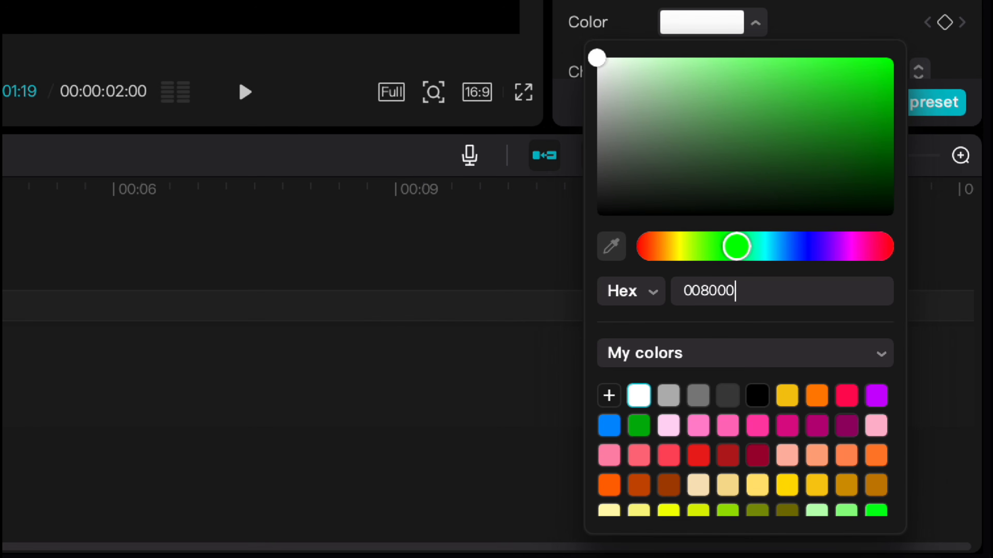
key(Return)
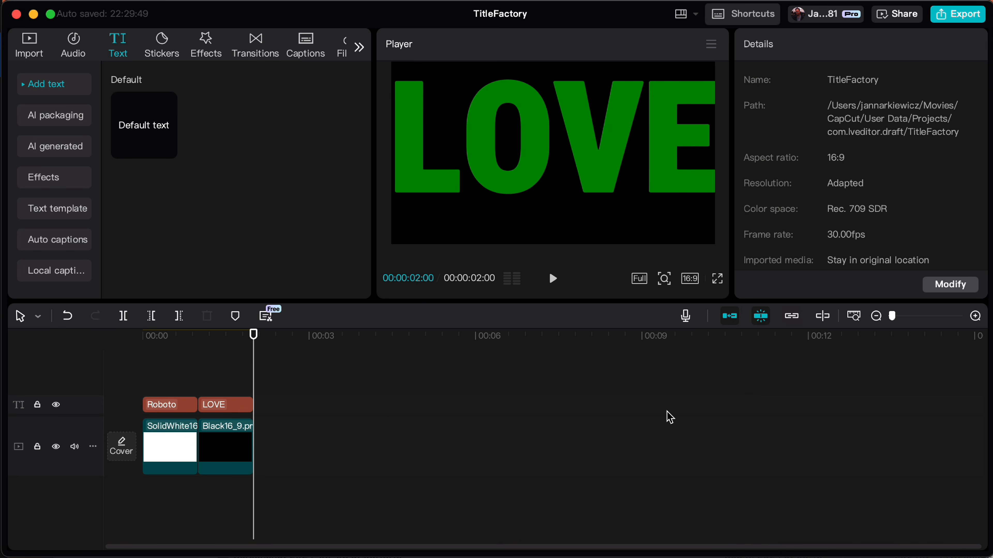
Duplicate the LOVE text together with its black background clip and place the copies directly after the originals, starting at 00:00:02:00
click(233, 406)
click(235, 454)
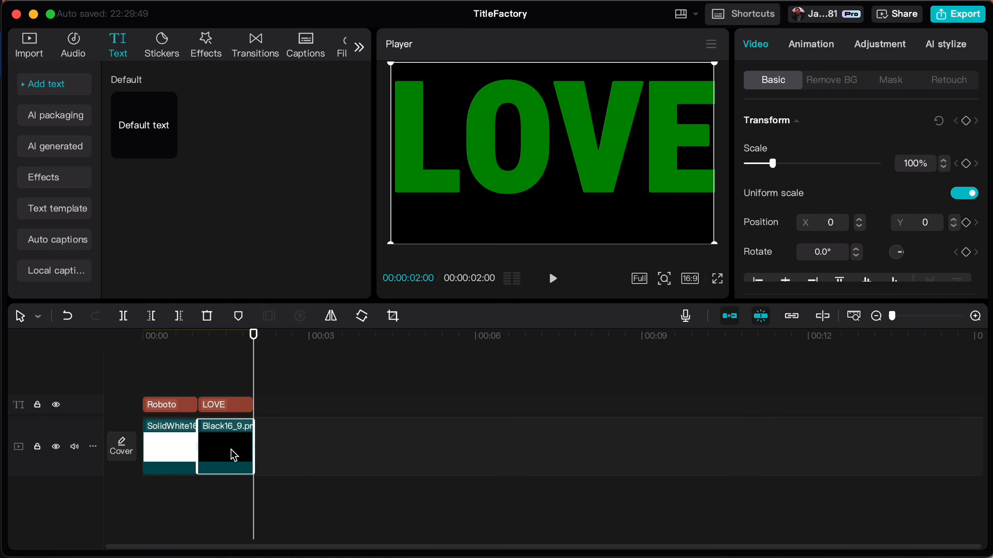
click(229, 411)
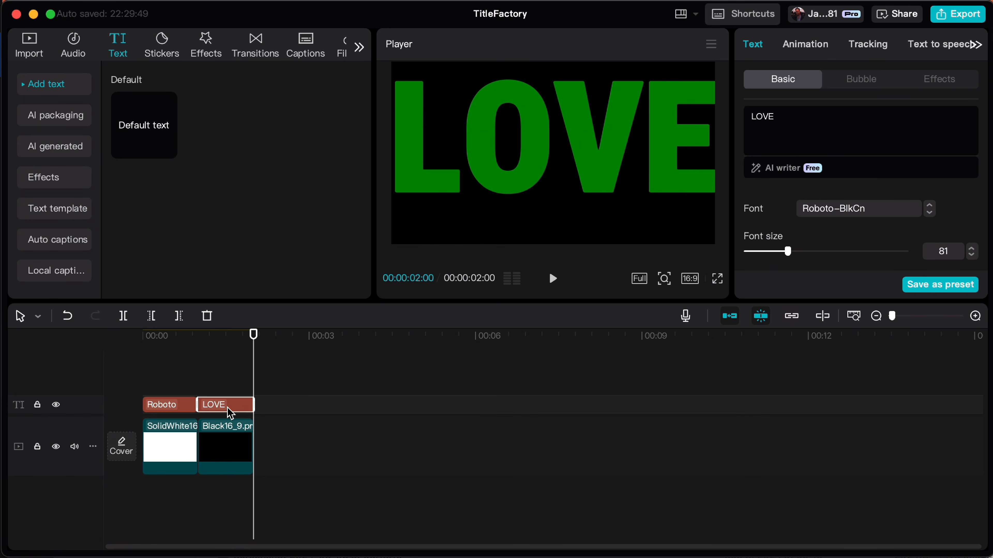
click(238, 447)
click(300, 455)
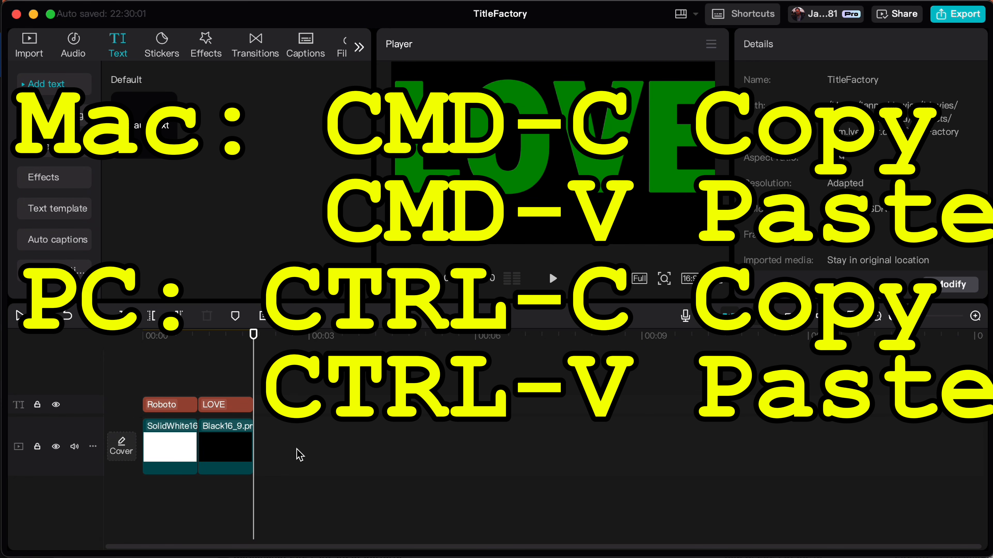
key(super+v)
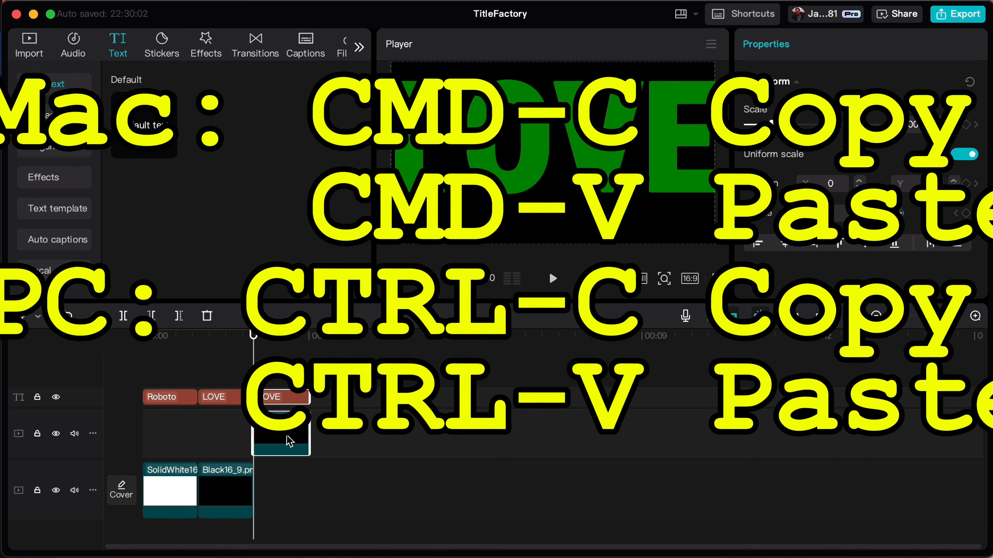
drag(280, 440, 300, 474)
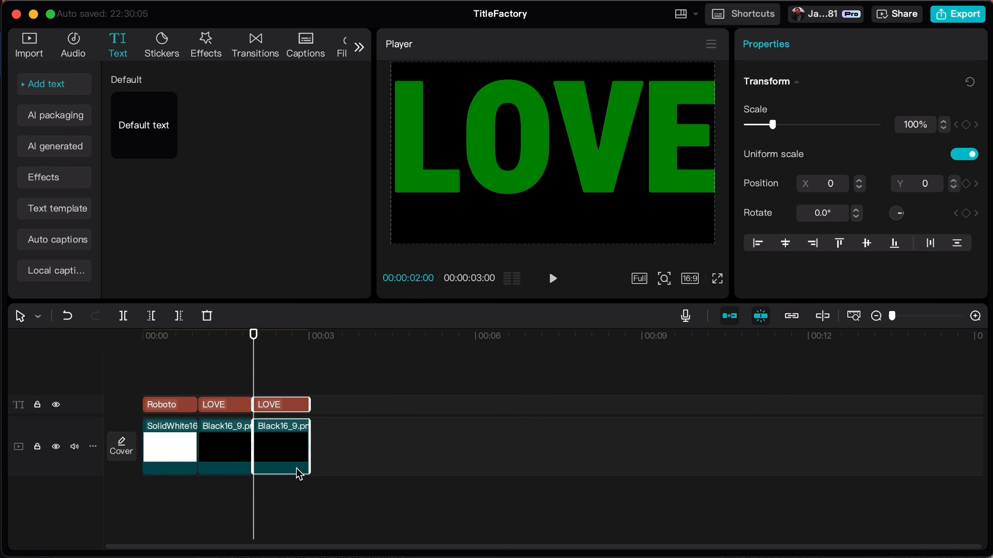
Rewrite the copied LOVE title as THE END on two lines
drag(254, 382, 270, 383)
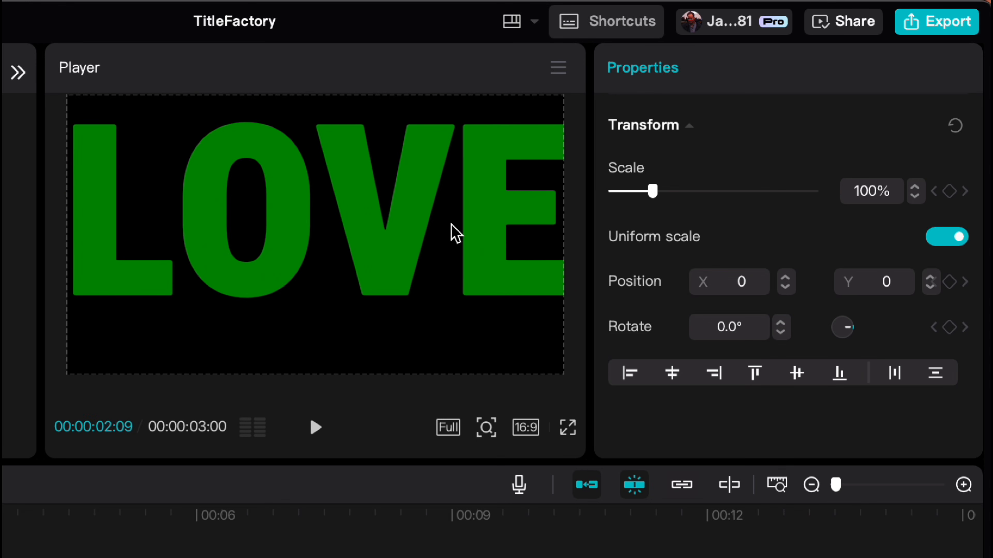
click(405, 284)
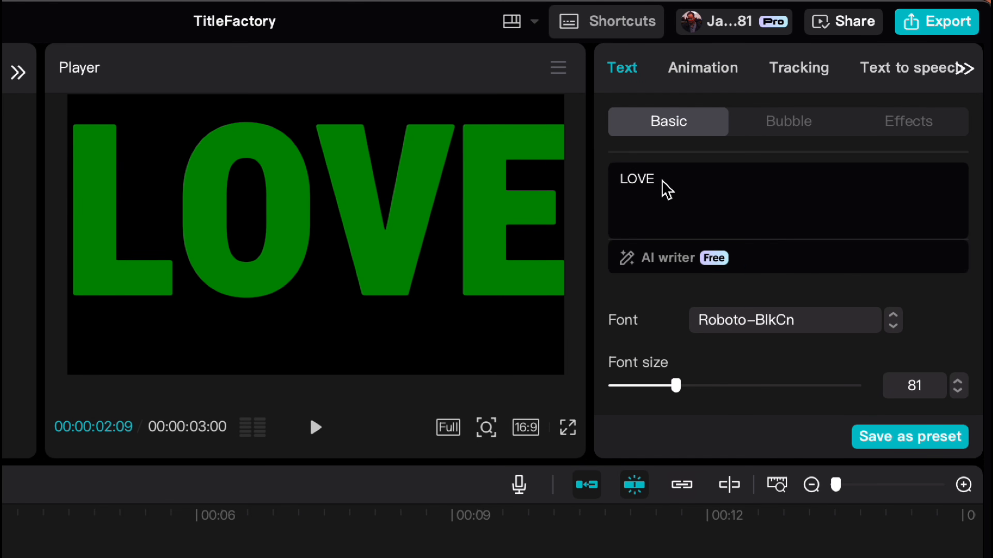
drag(667, 186, 613, 185)
text(THE)
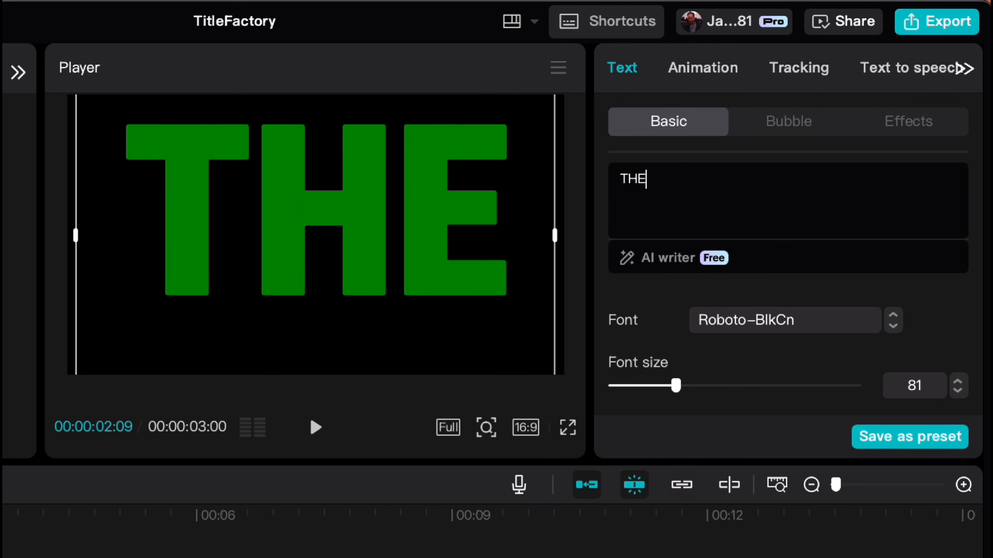
key(Return)
text(END)
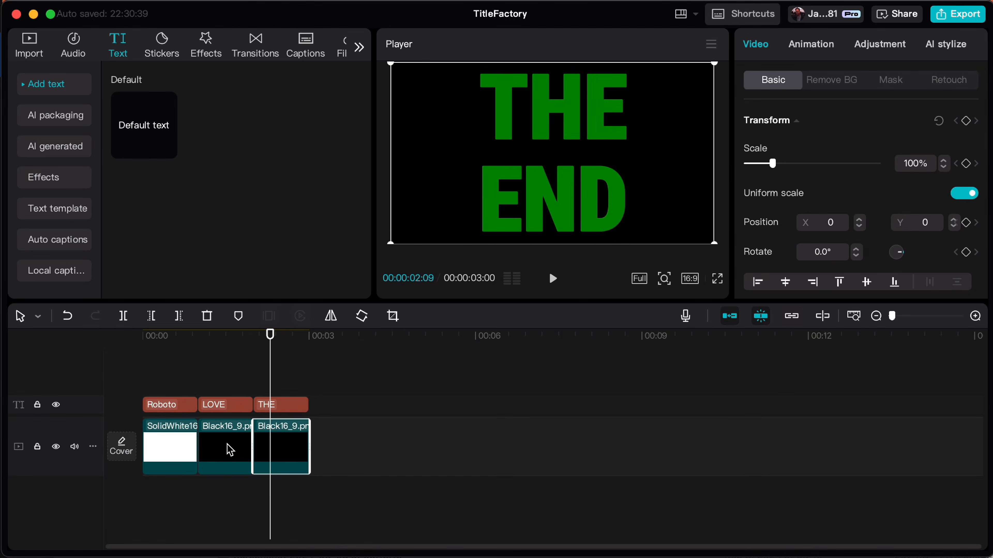
Export the LOVE title frame at 00:00:01:20 as a 4K PNG still named TitleLove
click(230, 450)
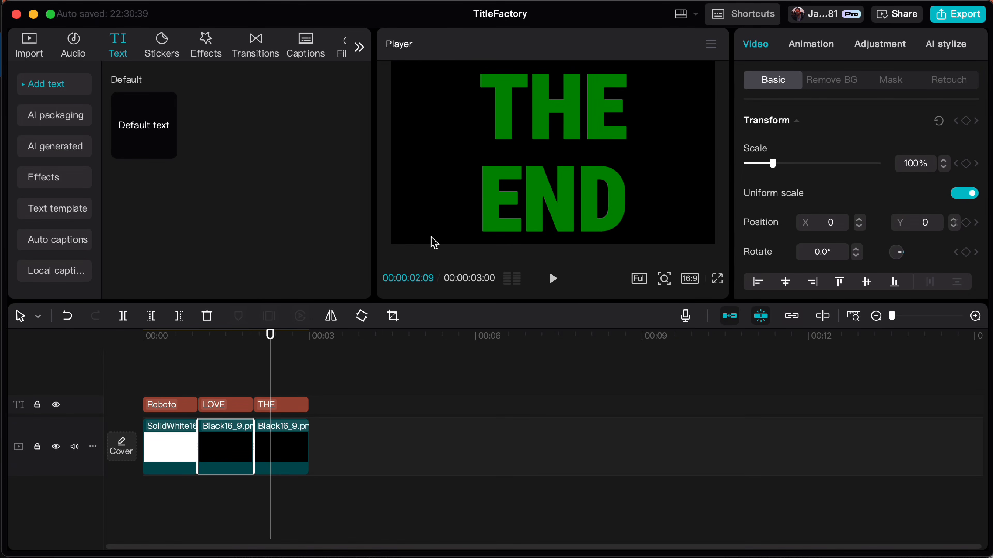
click(236, 366)
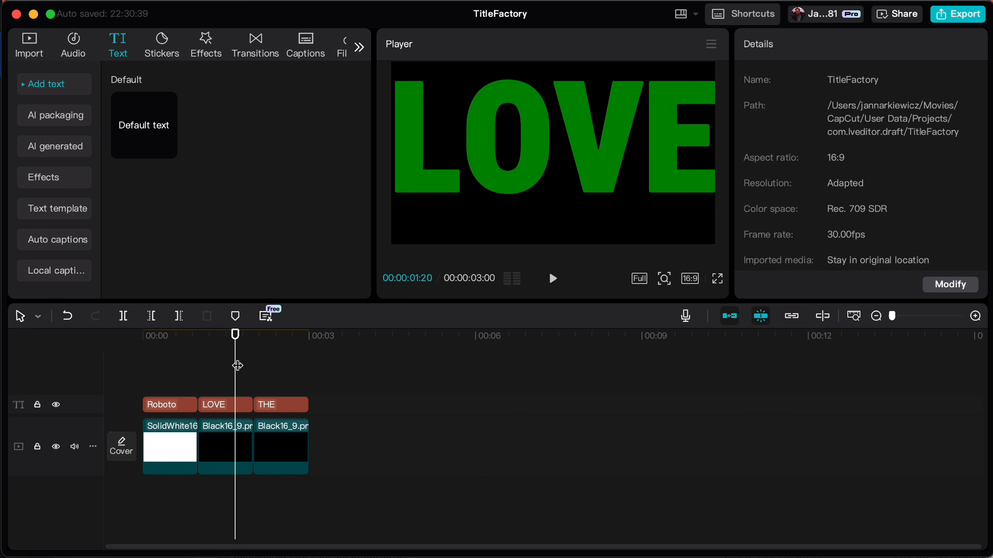
click(712, 51)
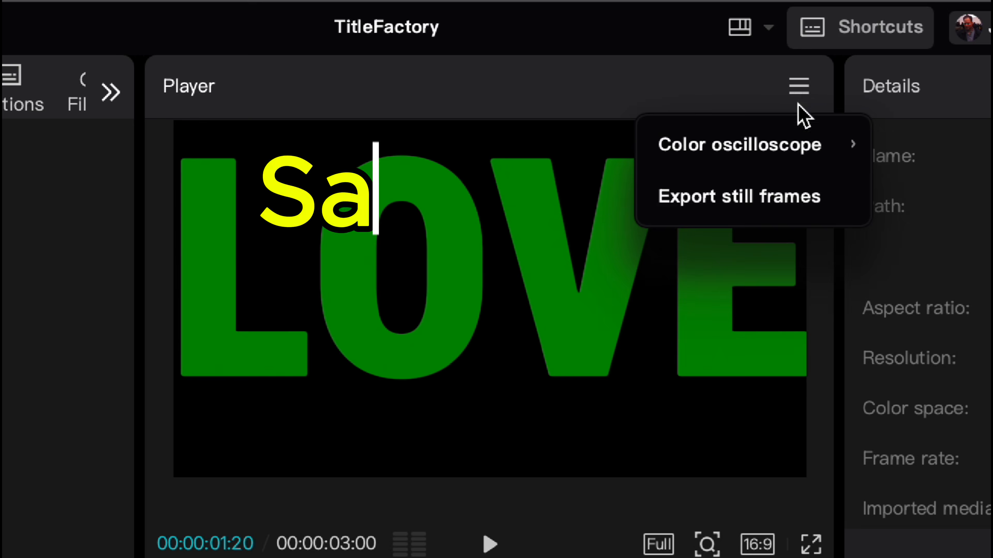
click(694, 101)
double_click(601, 212)
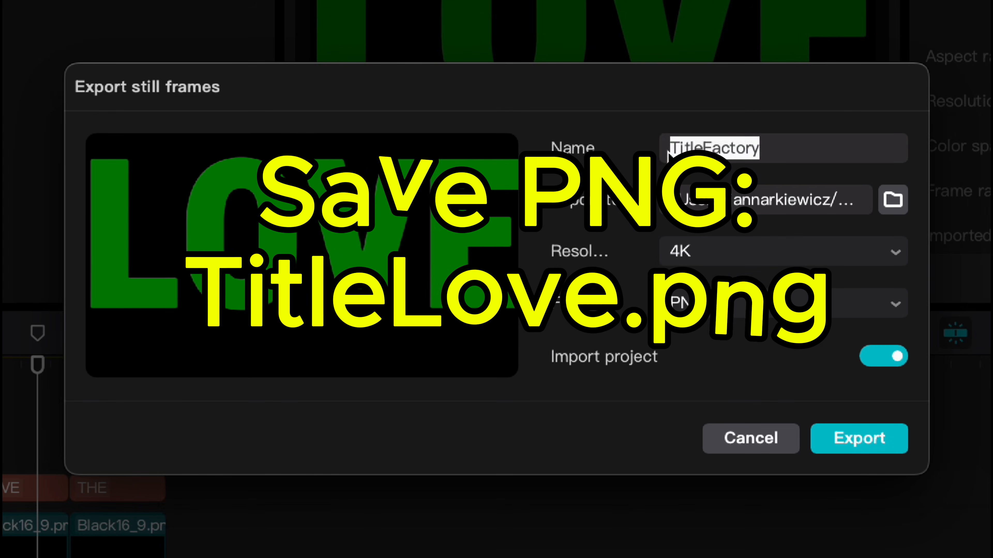
text(TitleLove)
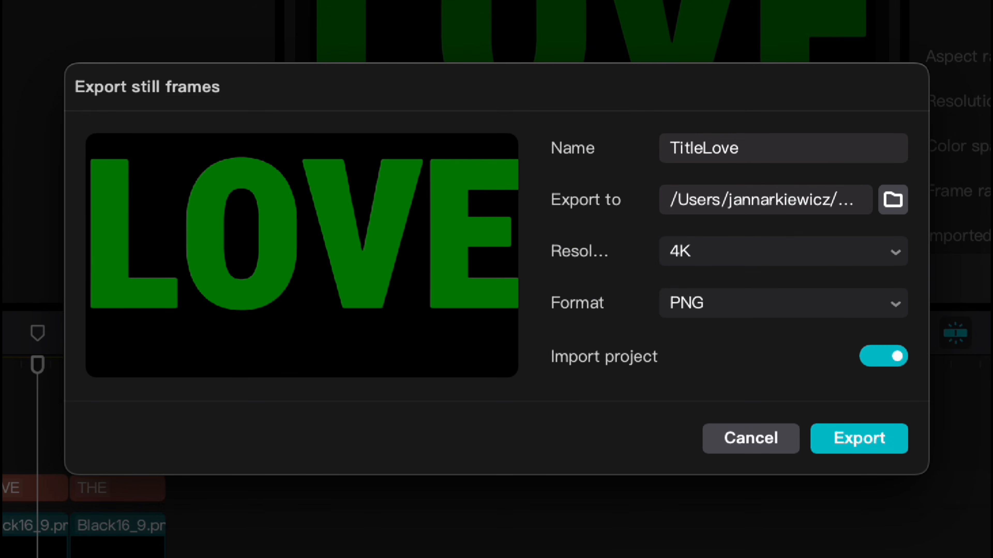
click(881, 450)
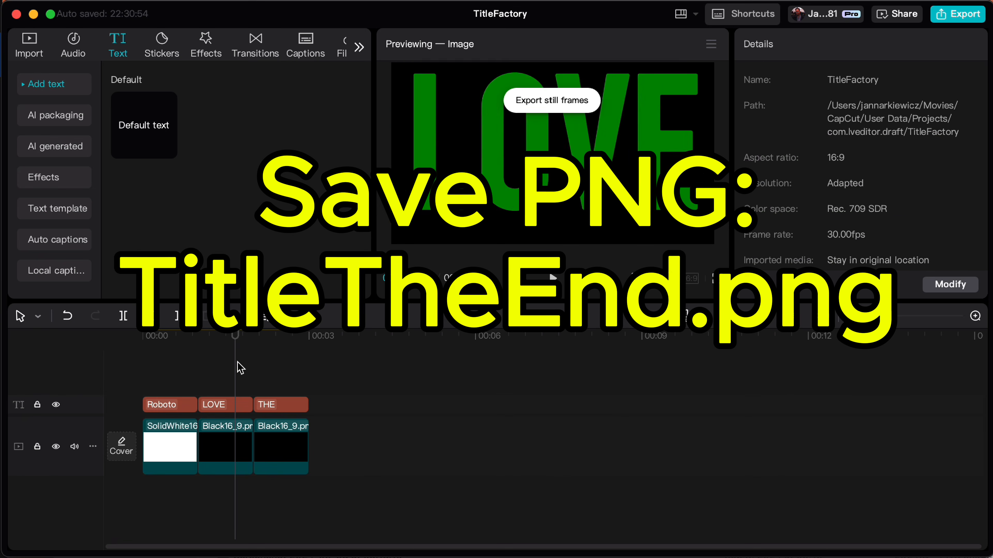
Export a frame of the THE END title as a still image named TitleTheEnd
click(278, 363)
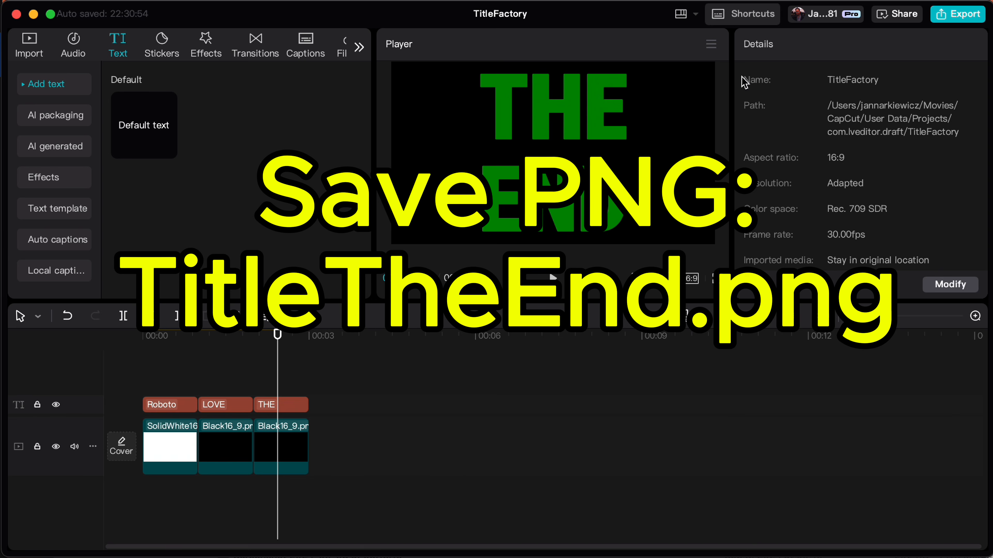
click(711, 45)
click(696, 102)
click(661, 211)
key(BackSpace)
key(BackSpace)
key(BackSpace)
key(BackSpace)
key(BackSpace)
key(BackSpace)
click(703, 375)
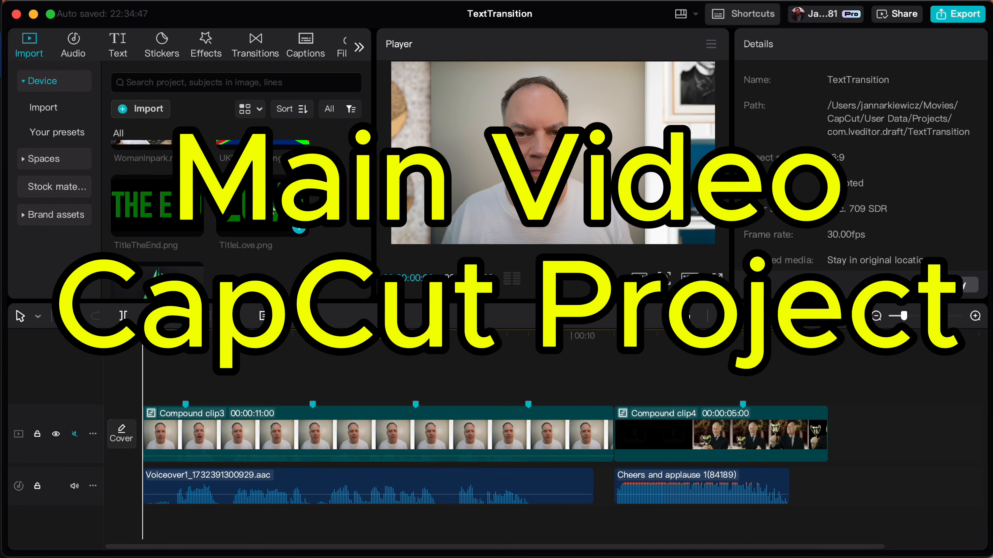
In the TextTransition project, place TitleLove.png above the main video at the first marker and trim it to end at 00:00:03:00
click(309, 200)
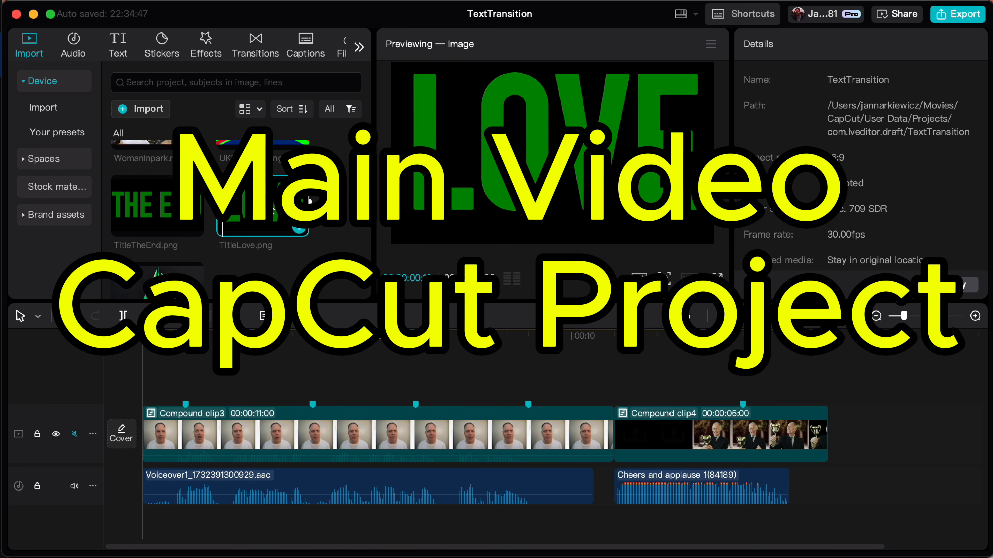
drag(309, 200, 183, 378)
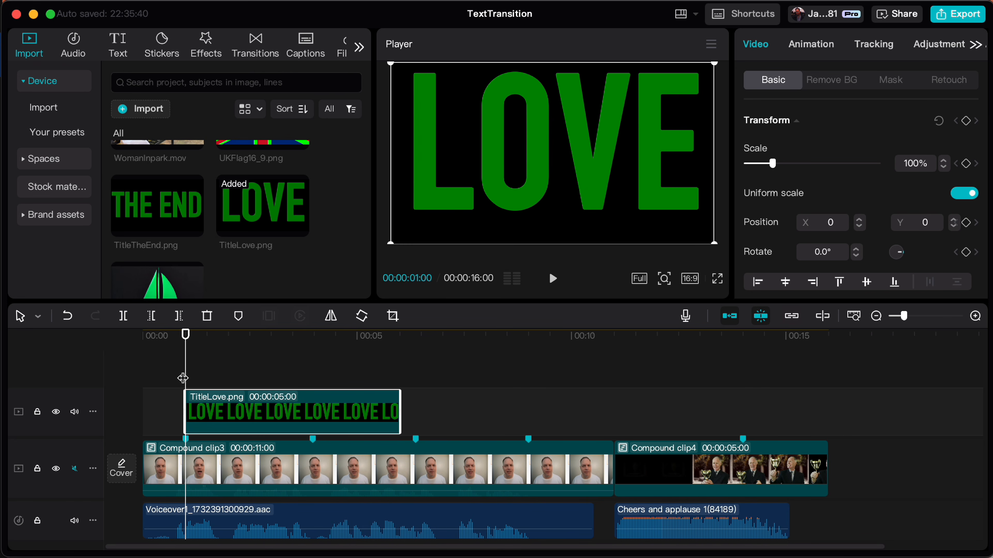
drag(184, 378, 270, 395)
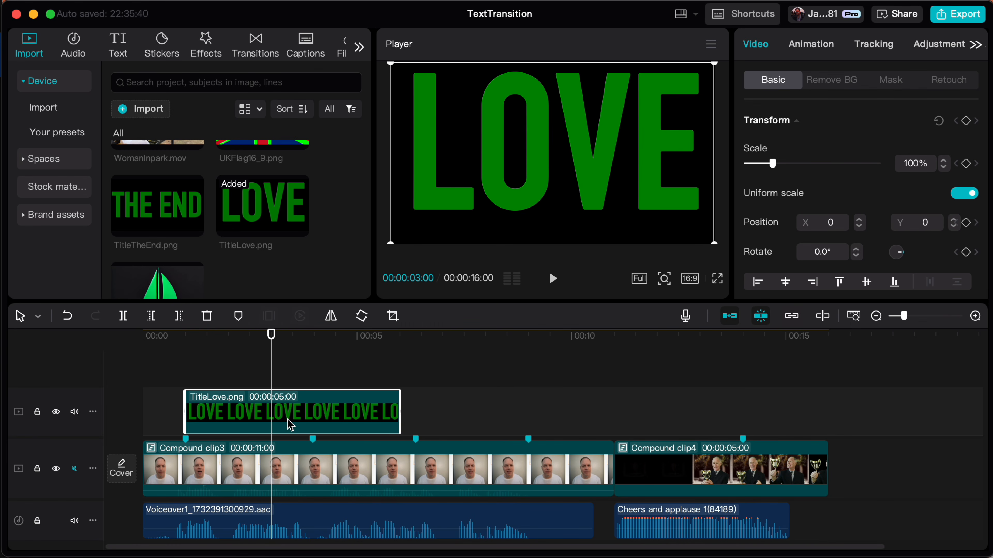
key(w)
Add TitleTheEnd.png to the timeline, trim it to two seconds, and move it to the last marker above Compound clip4
drag(156, 205, 221, 369)
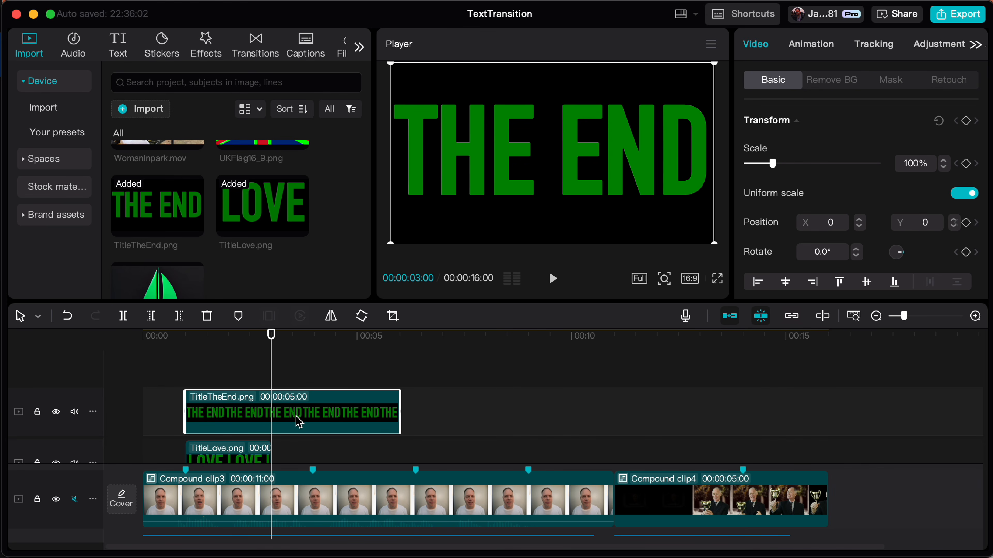
key(w)
drag(254, 421, 795, 419)
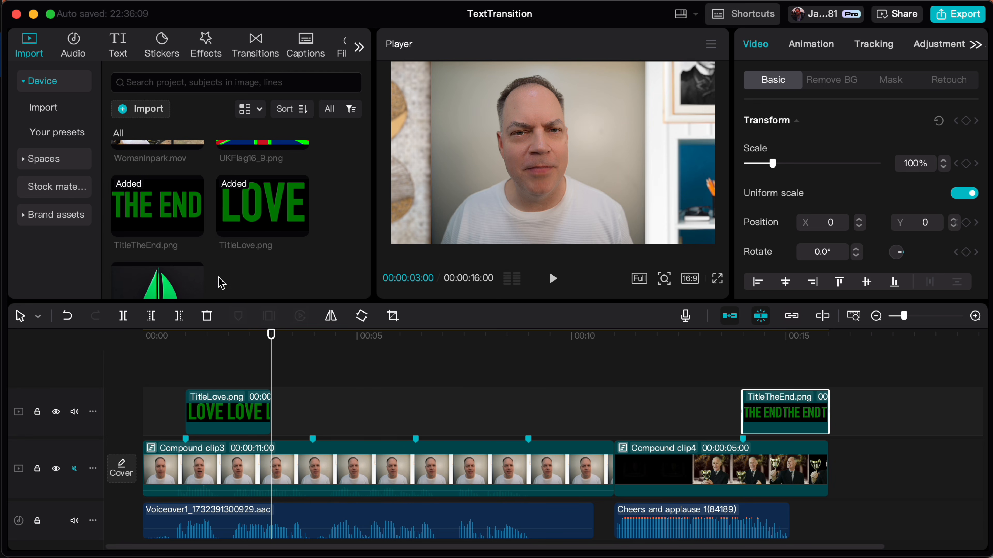
Add UKFlag16_9.png to the overlay track, trim it to two seconds, and move it to the second marker
scroll(265, 219, up, 2)
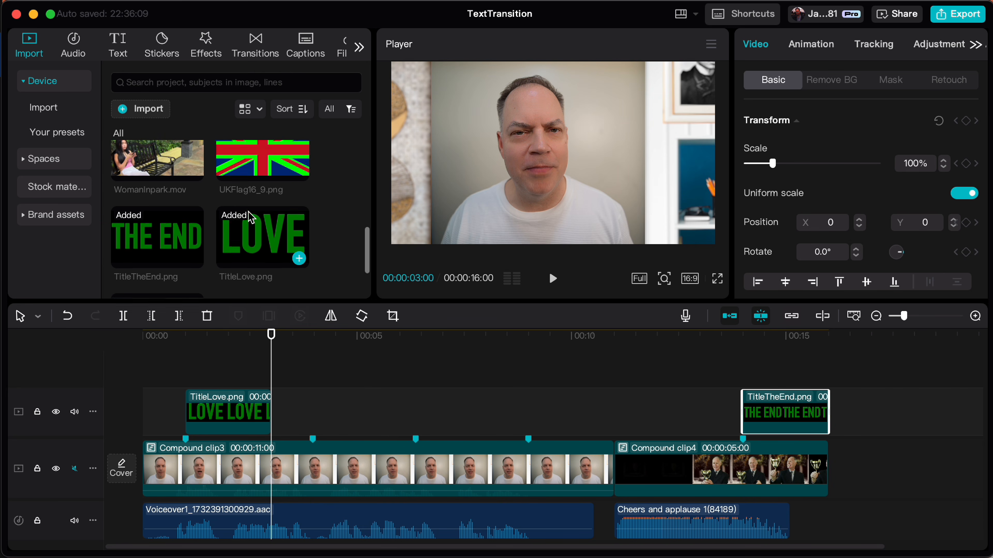
drag(245, 177, 193, 371)
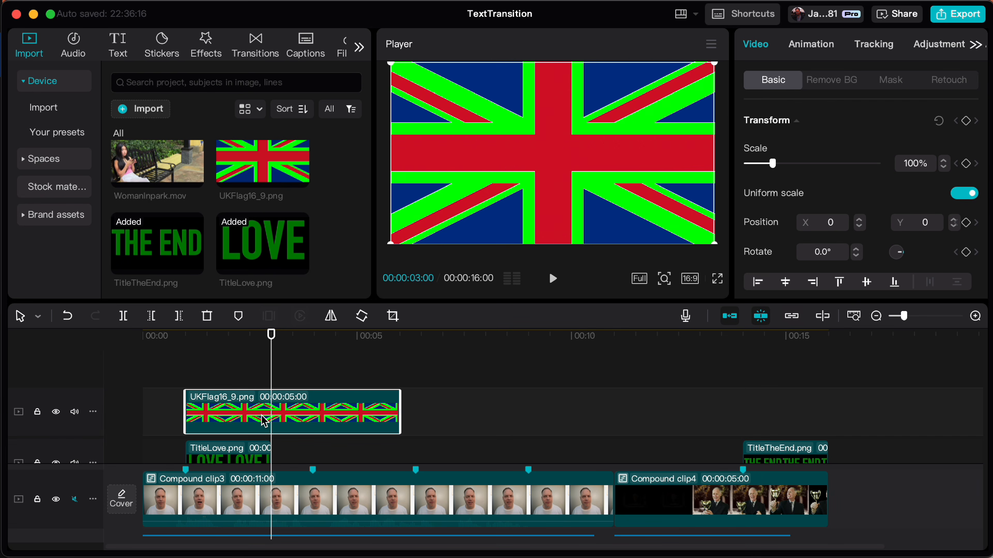
key(w)
drag(257, 424, 377, 459)
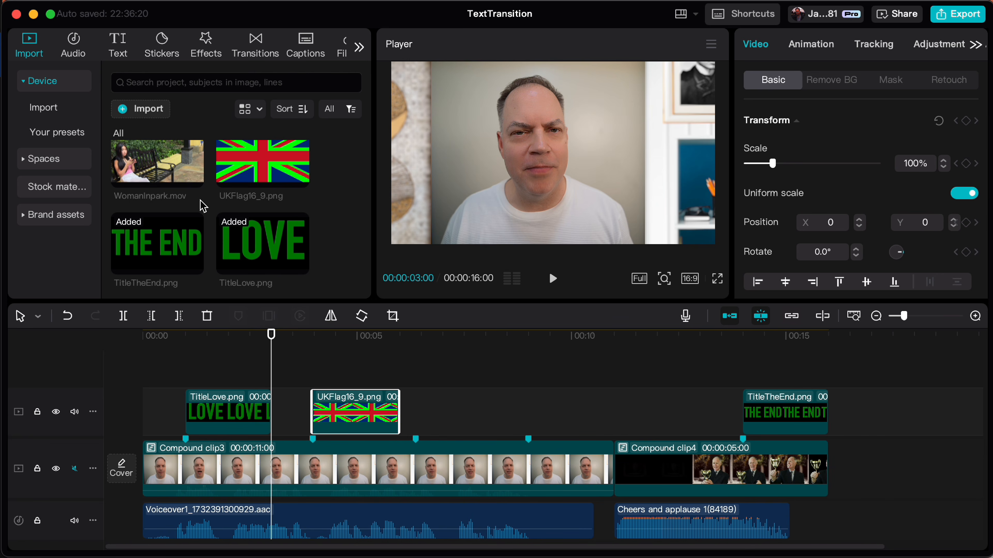
Add Sailboat16_9.png to the overlay track, shorten it to about two seconds, and move it to the third marker
scroll(200, 205, down, 3)
mouse_move(166, 262)
mouse_down()
mouse_move(405, 340)
mouse_move(326, 351)
mouse_move(316, 367)
mouse_move(398, 383)
mouse_up()
drag(527, 412, 399, 412)
mouse_move(375, 418)
mouse_down()
mouse_move(496, 455)
mouse_move(478, 456)
mouse_up()
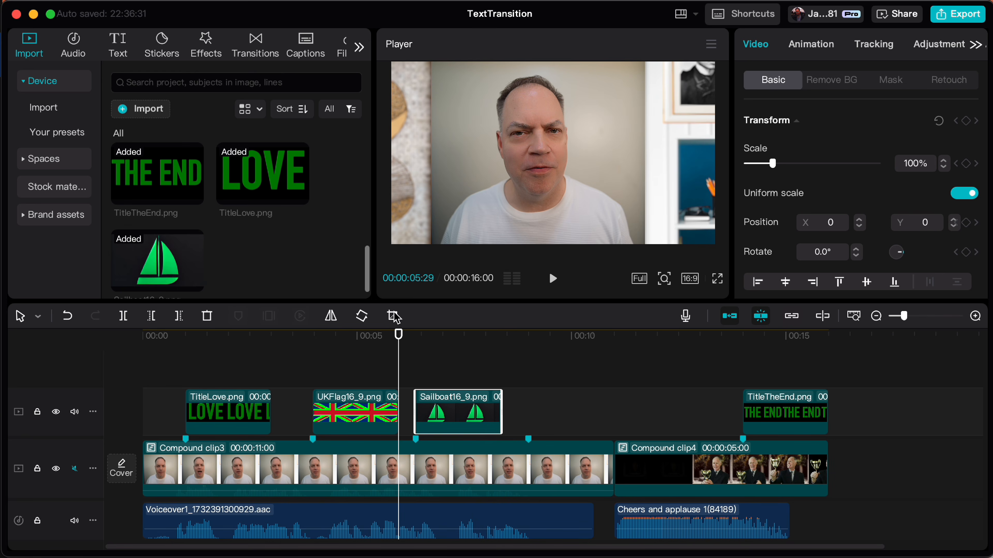
Shift the sailboat and flag clips one marker later each and place WomanInpark.mov at the freed second marker
drag(454, 422, 567, 423)
drag(352, 420, 455, 421)
scroll(164, 204, up, 3)
mouse_move(157, 176)
mouse_down()
mouse_move(328, 332)
mouse_move(329, 421)
mouse_up()
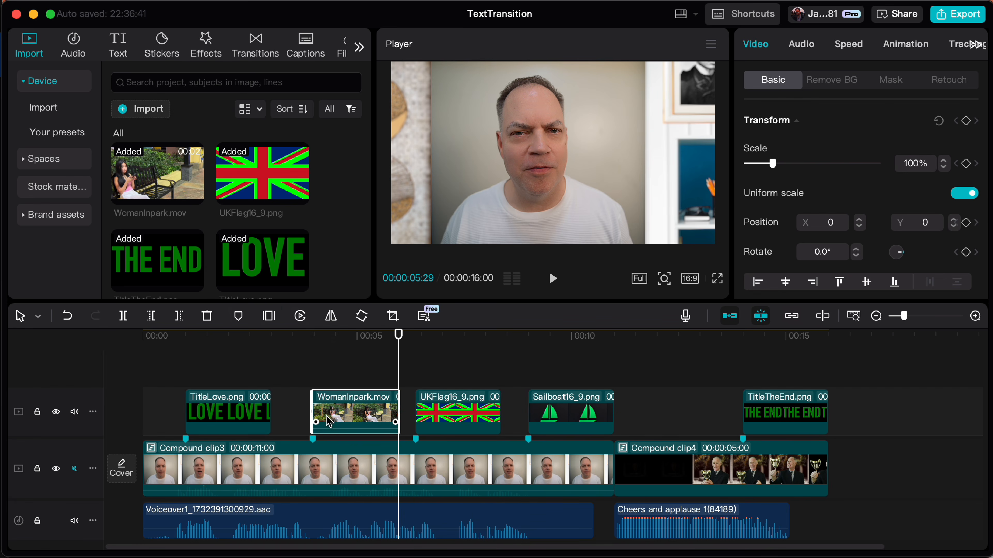
Apply the Zoom In entrance animation to the TitleLove.png clip
click(238, 416)
click(821, 44)
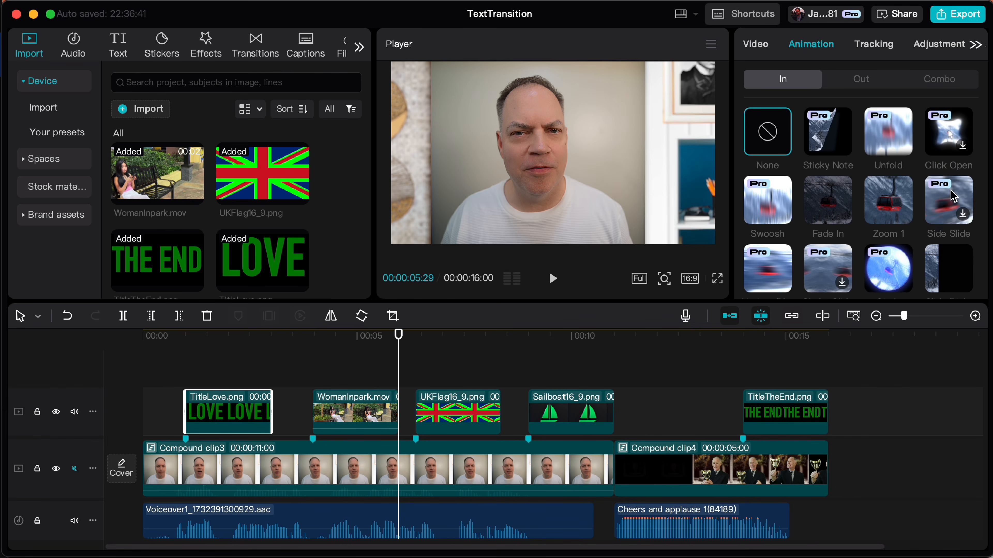
scroll(949, 234, down, 5)
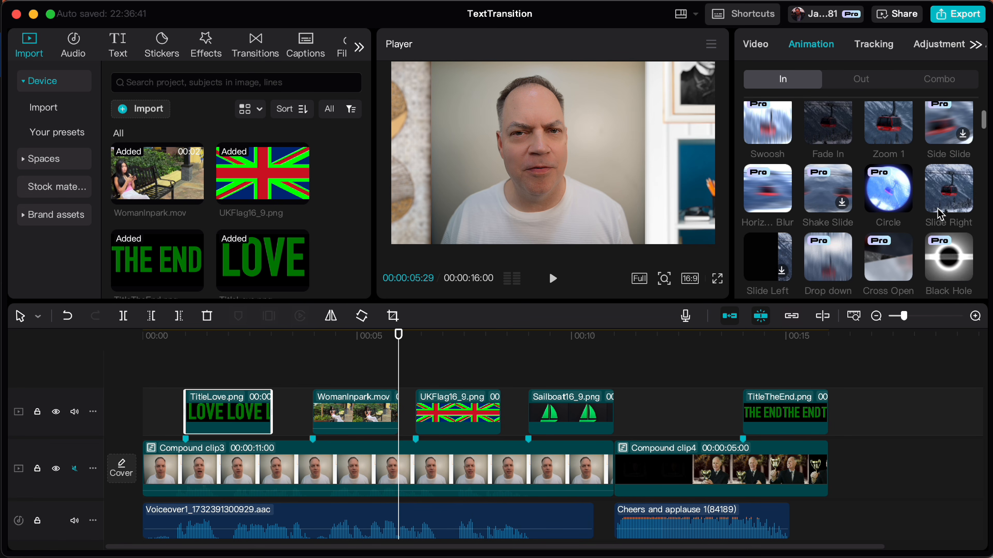
scroll(940, 215, down, 3)
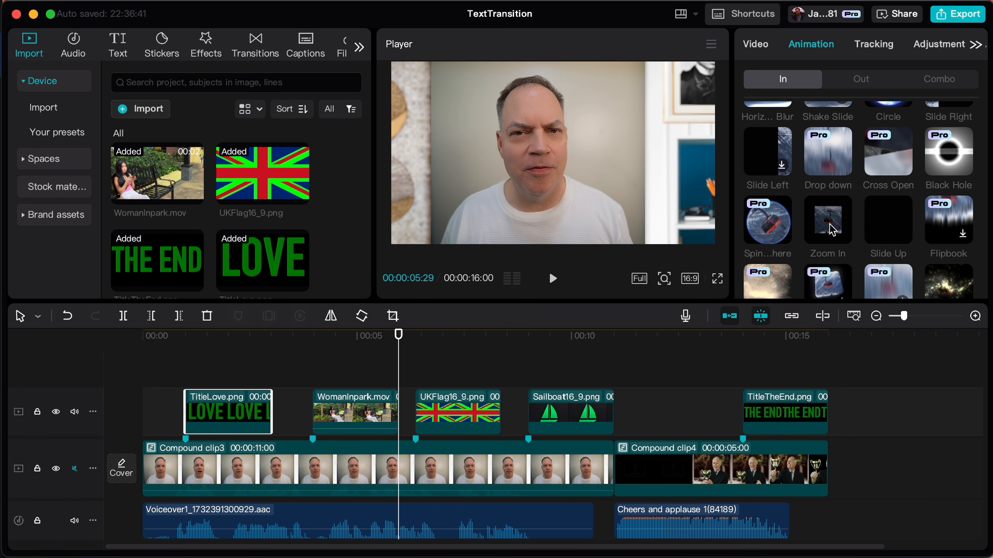
click(827, 219)
Apply the Zoom In exit animation to the TitleLove.png clip
click(861, 80)
scroll(869, 235, down, 2)
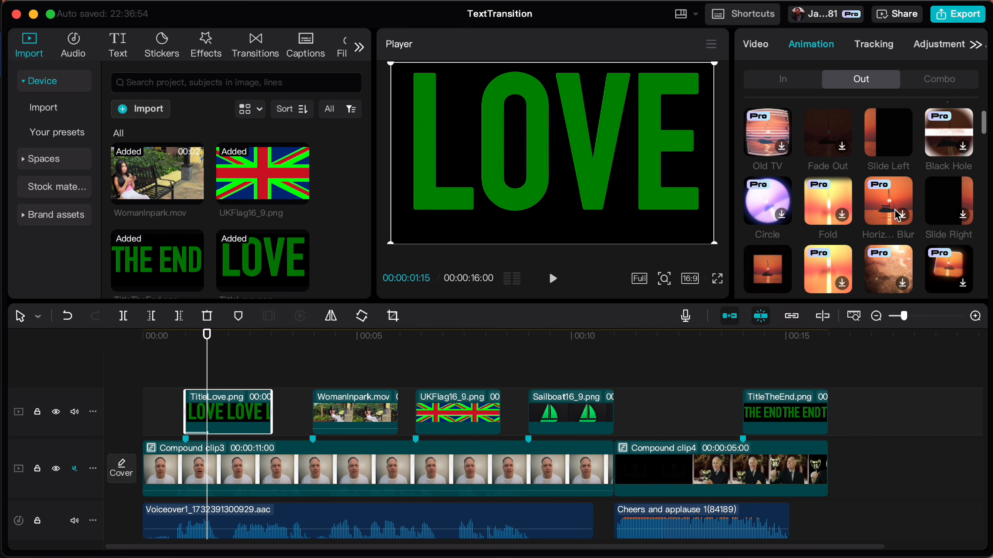
scroll(895, 219, up, 2)
scroll(897, 215, down, 4)
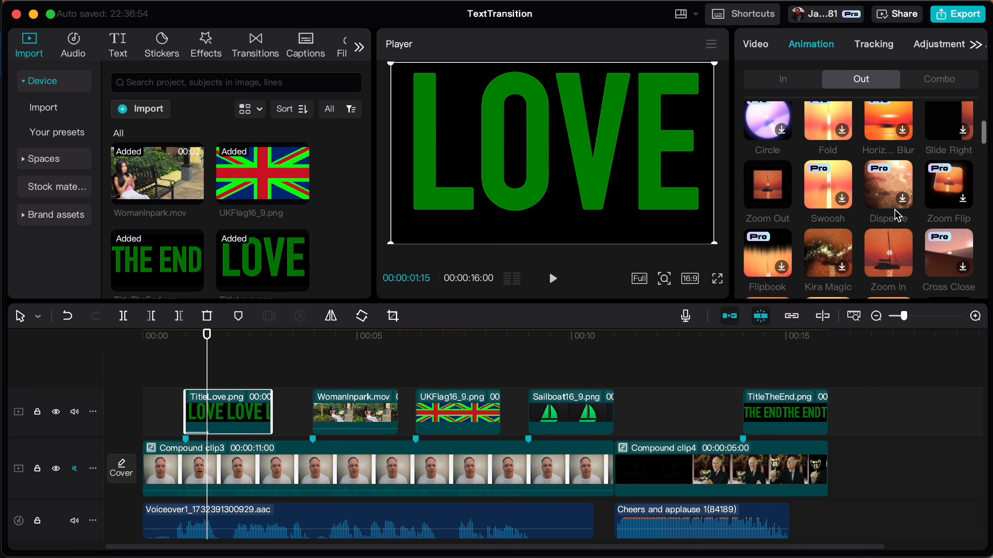
scroll(898, 215, down, 2)
click(889, 191)
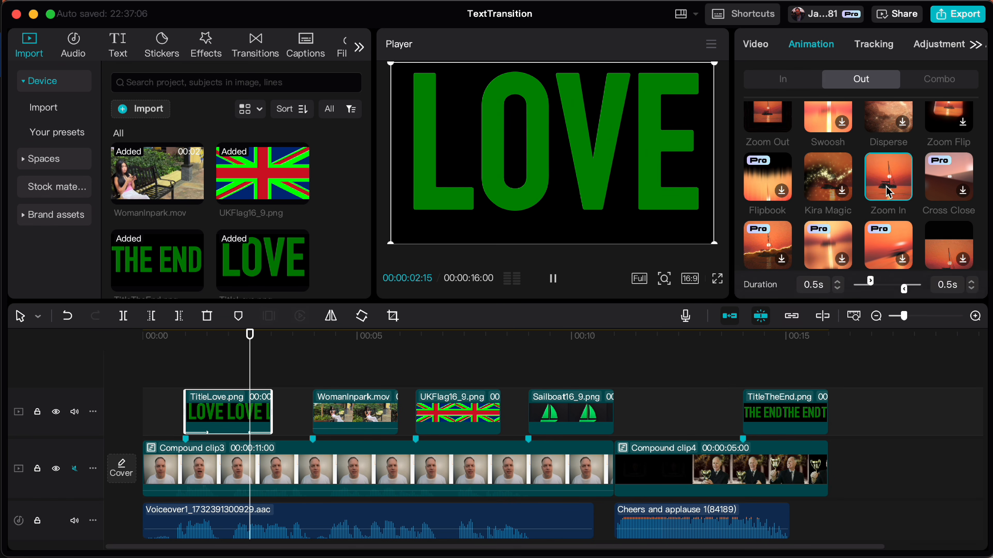
Enable Chroma key on the TitleLove.png clip and pick the green of the LOVE letters as the key colour
click(754, 45)
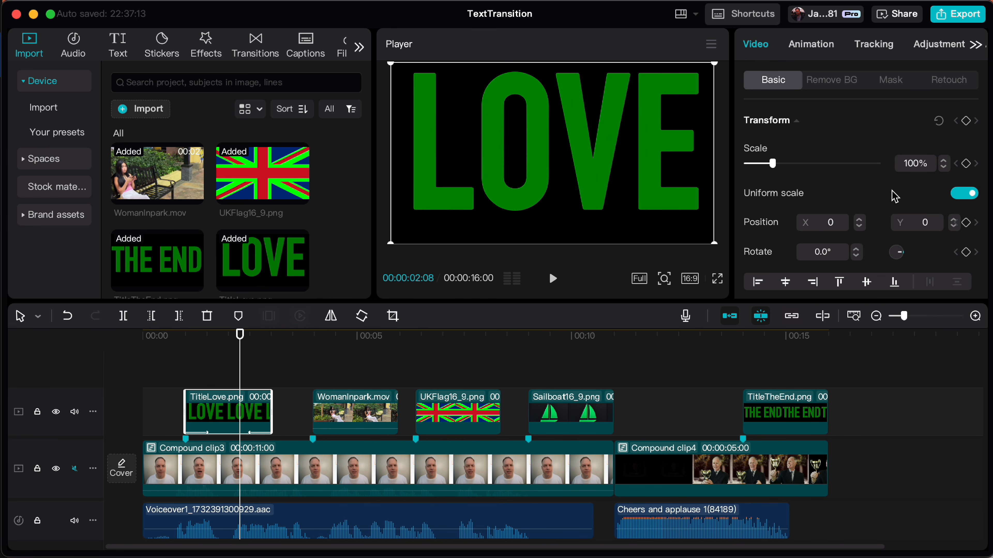
scroll(881, 210, down, 1)
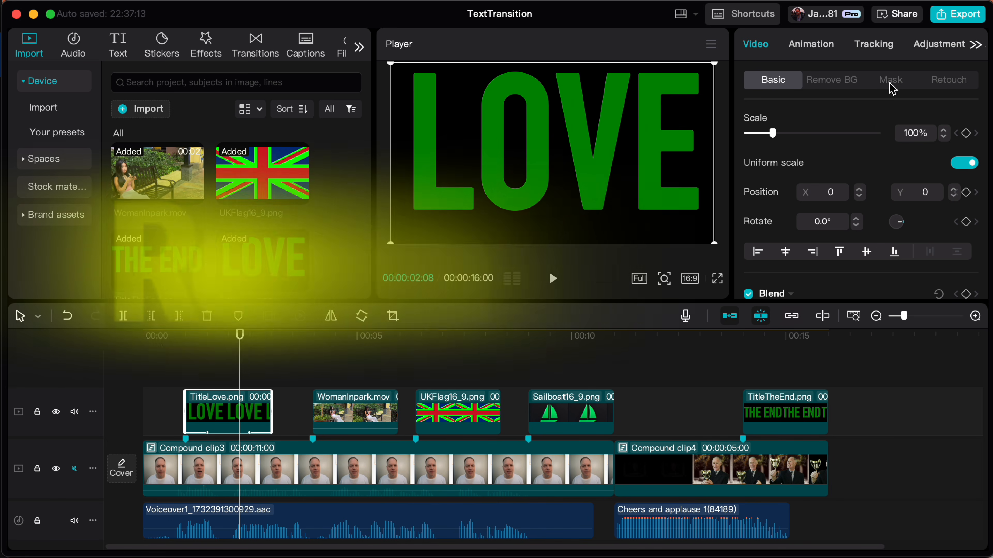
click(851, 85)
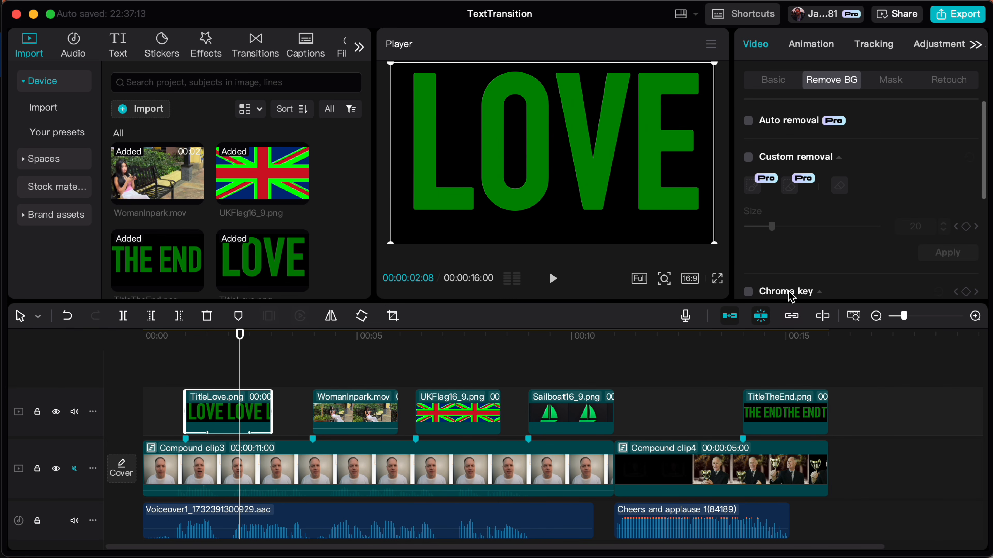
scroll(816, 239, down, 1)
scroll(817, 242, down, 1)
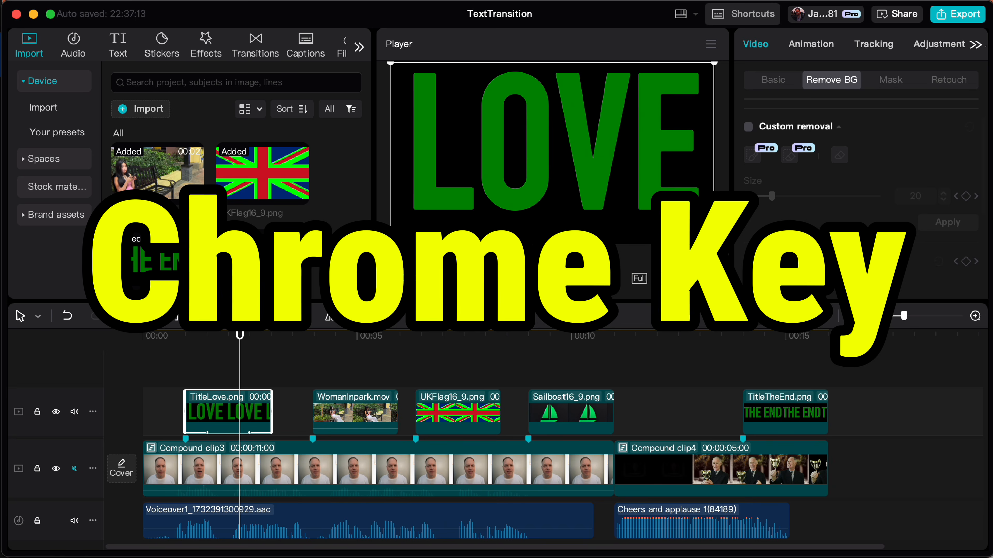
click(748, 261)
click(803, 289)
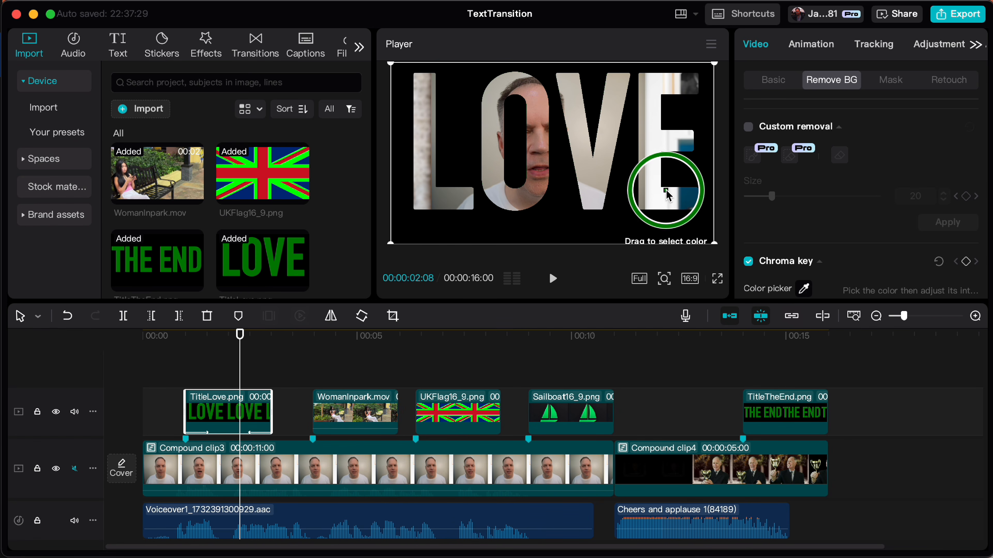
click(657, 195)
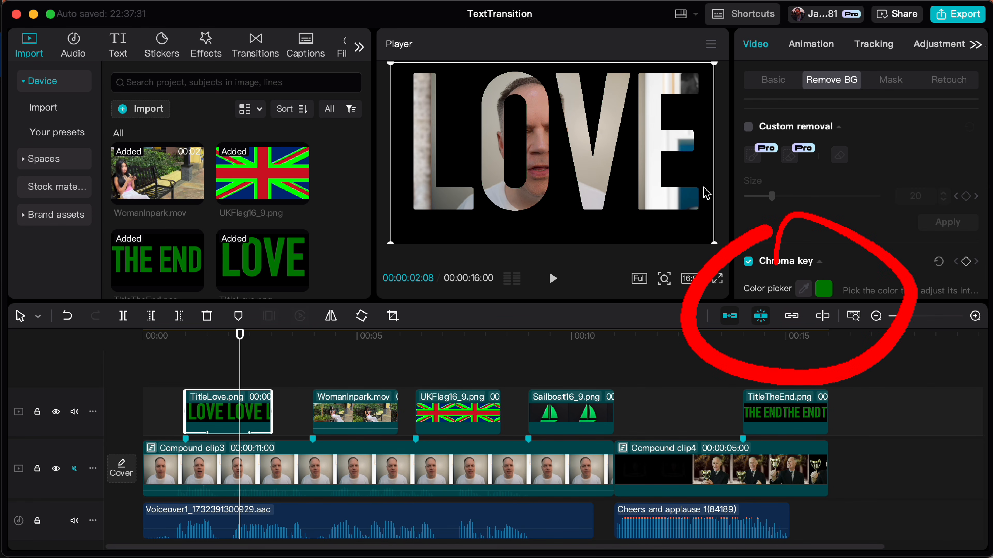
Set the TitleLove.png chroma key intensity to 100 and shadow to 65
scroll(807, 202, down, 4)
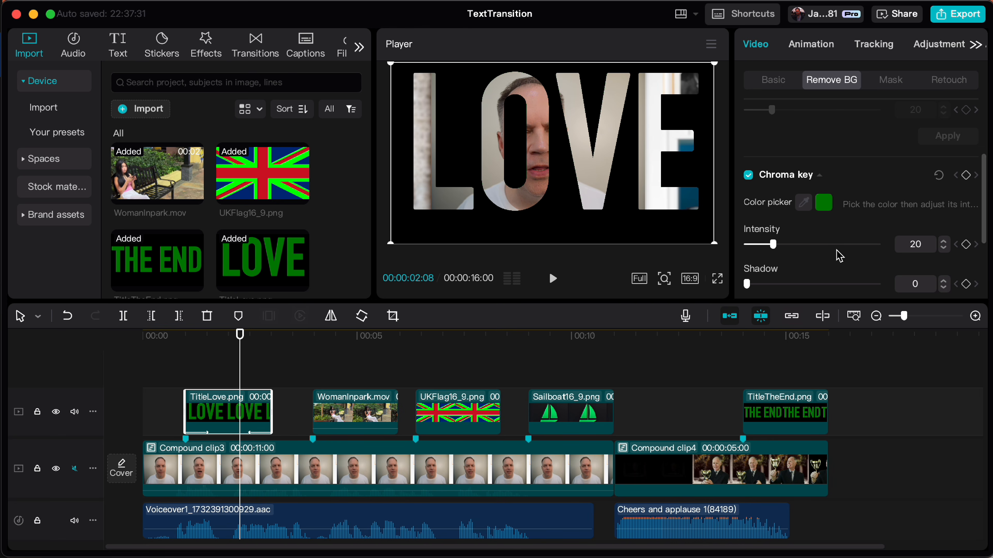
drag(775, 246, 890, 247)
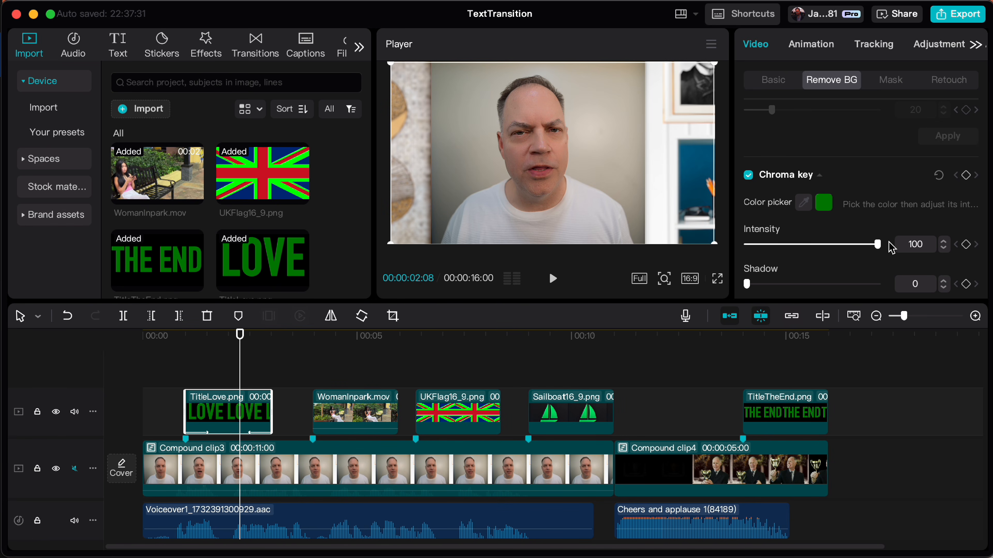
click(926, 284)
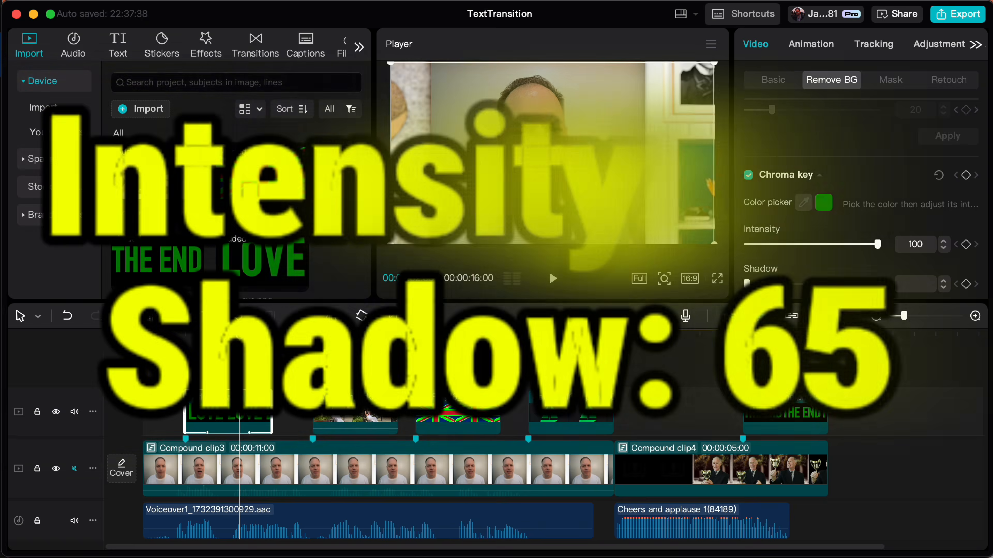
key(BackSpace)
text(5)
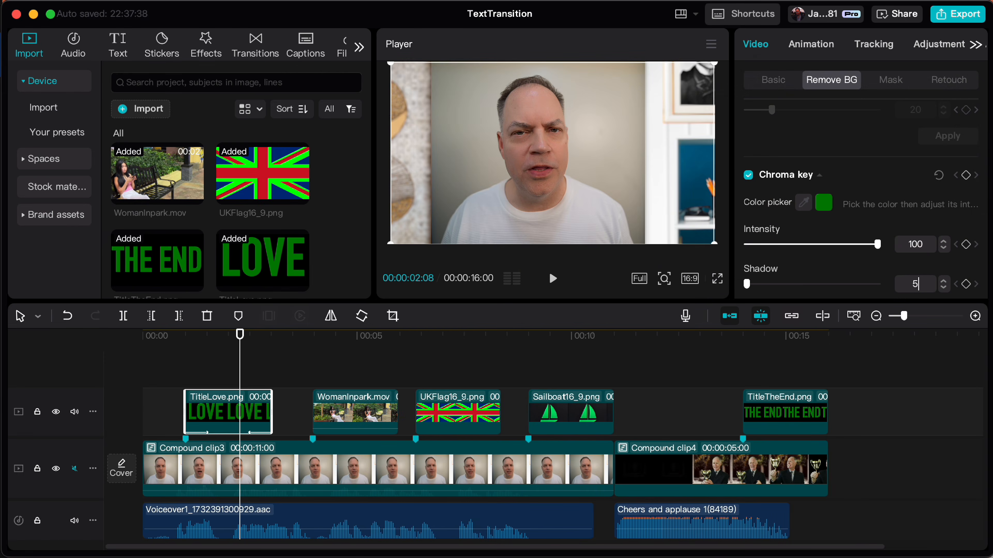
key(Return)
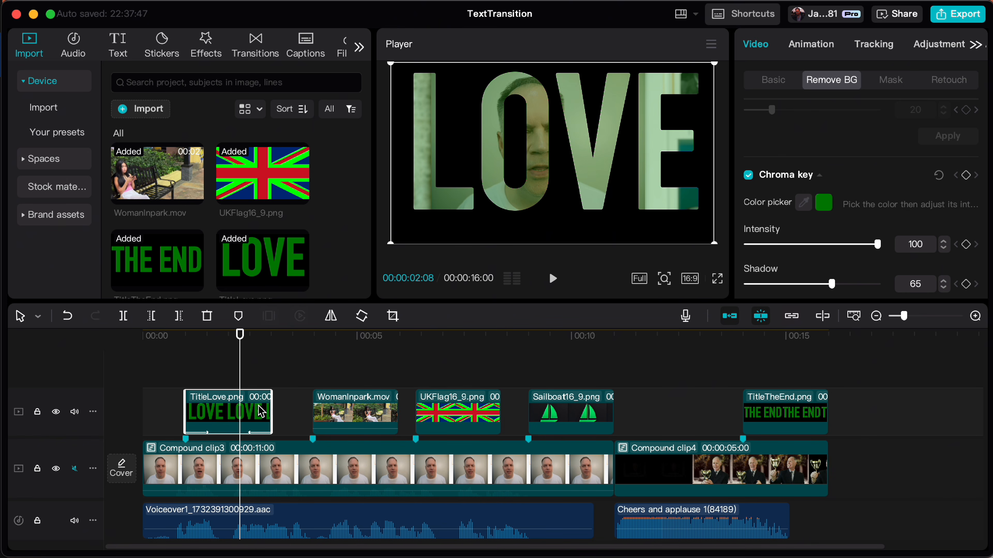
Paste TitleLove.png's chroma key and In and Out animations onto TitleTheEnd.png, leaving out location size, blend and canvas
click(788, 405)
key(super+shift+v)
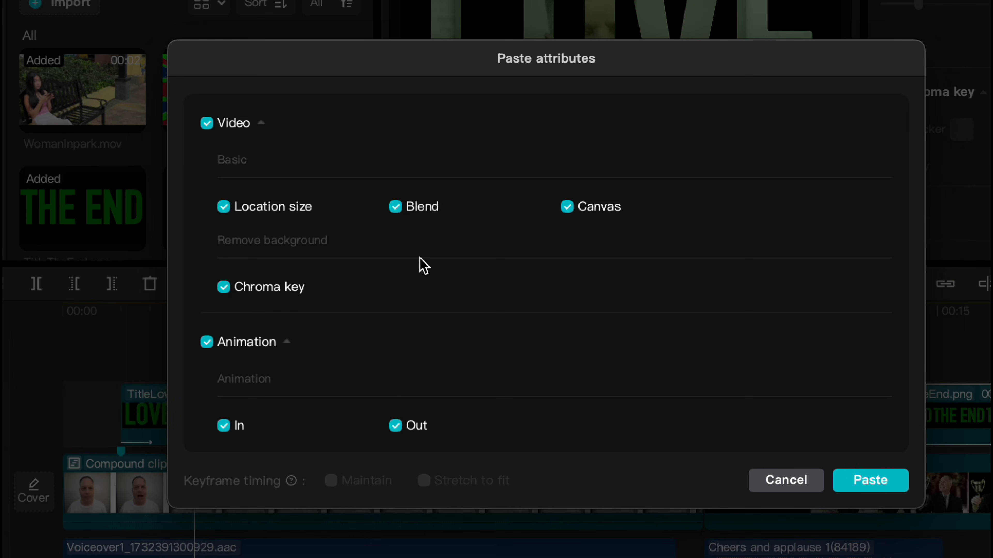
click(223, 209)
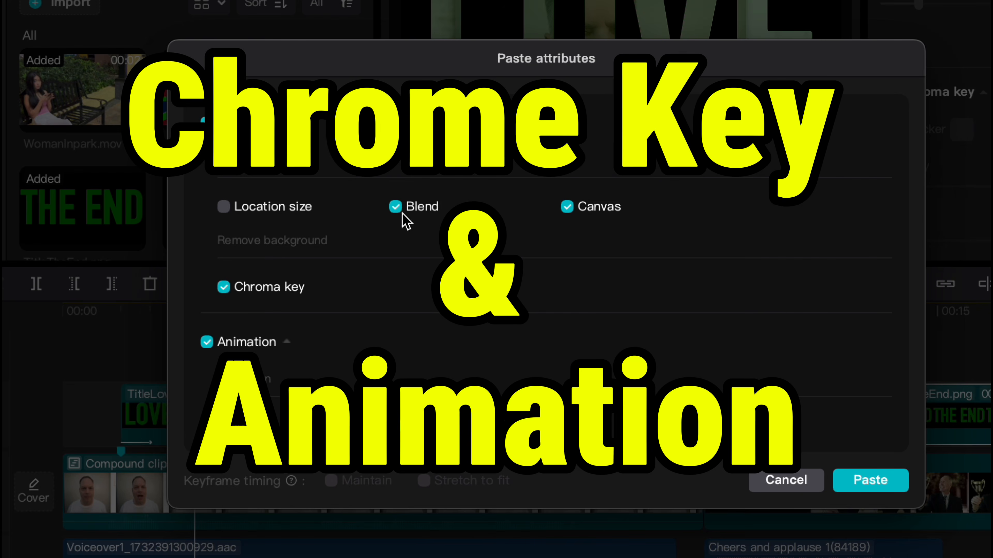
click(397, 207)
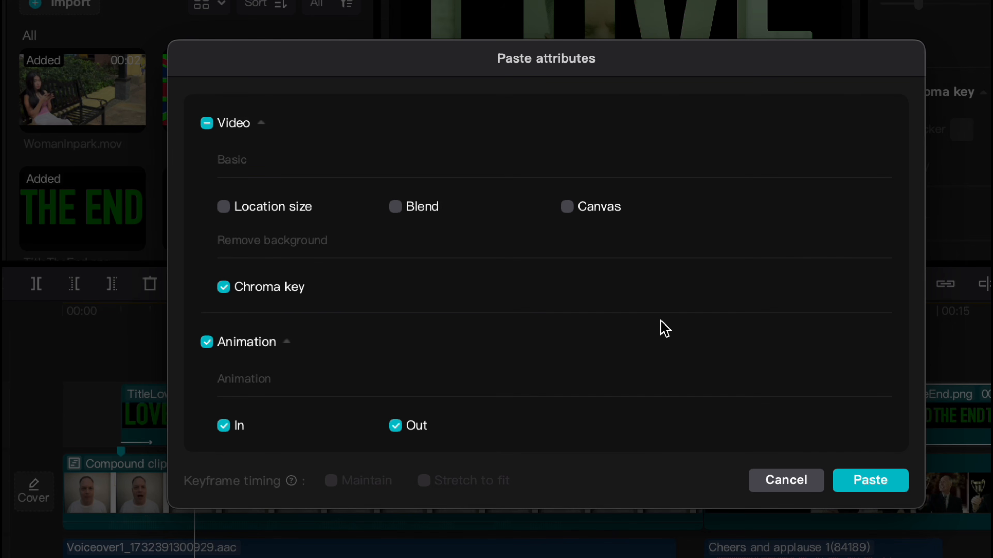
click(847, 485)
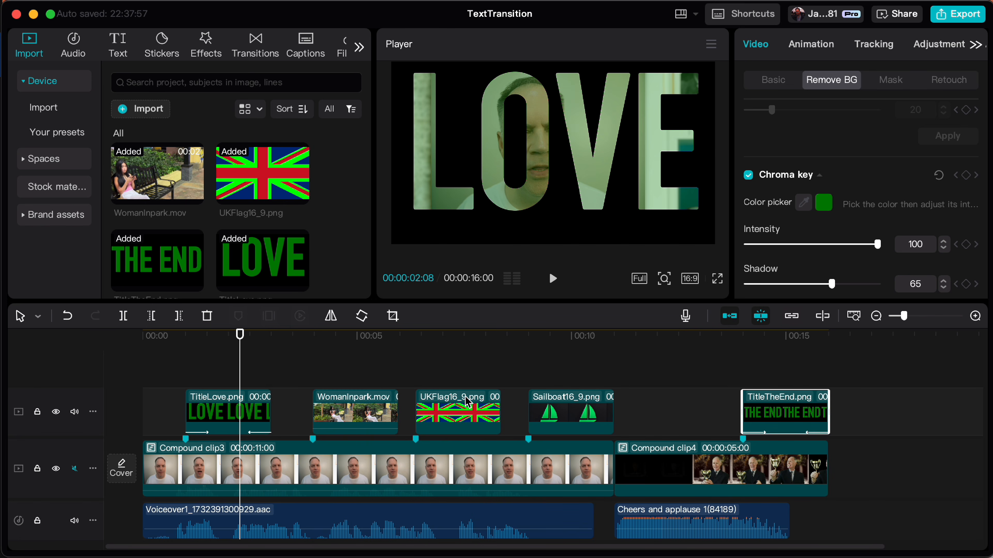
Paste only the copied In and Out animations onto the WomanInpark.mov clip, without any video attributes
click(369, 420)
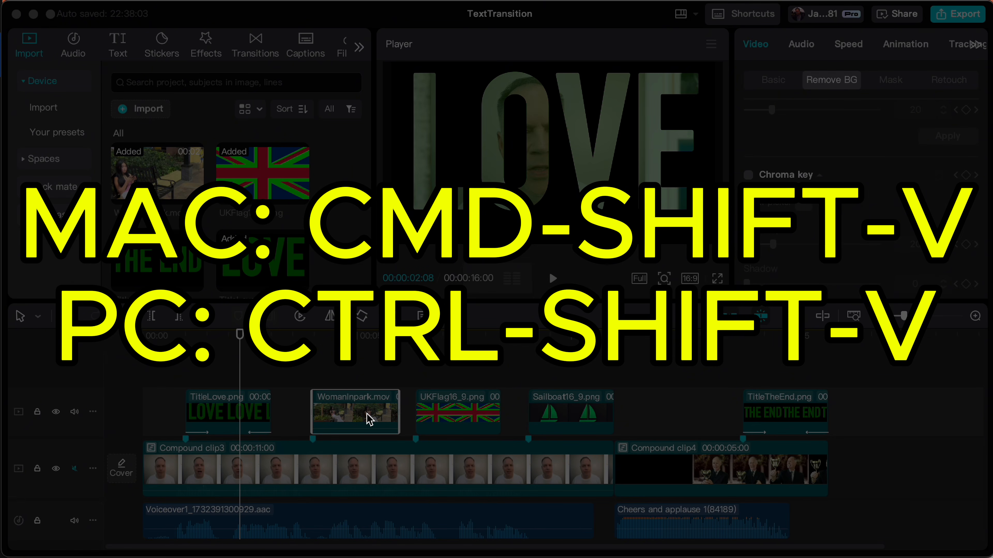
key(super+shift+v)
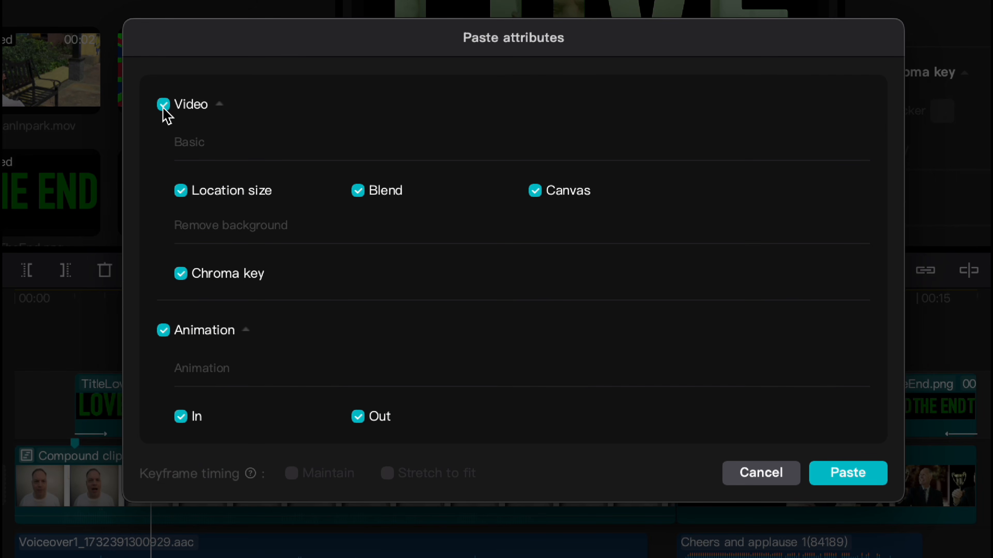
click(163, 104)
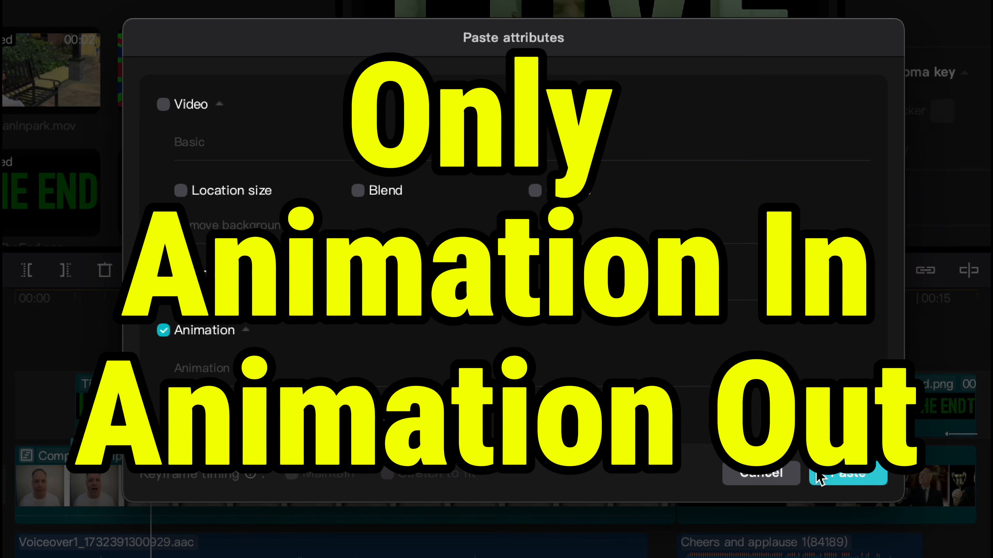
click(840, 475)
Paste only the copied In and Out animations onto the UKFlag16_9.png clip, excluding all video attributes
click(430, 406)
key(super+shift+v)
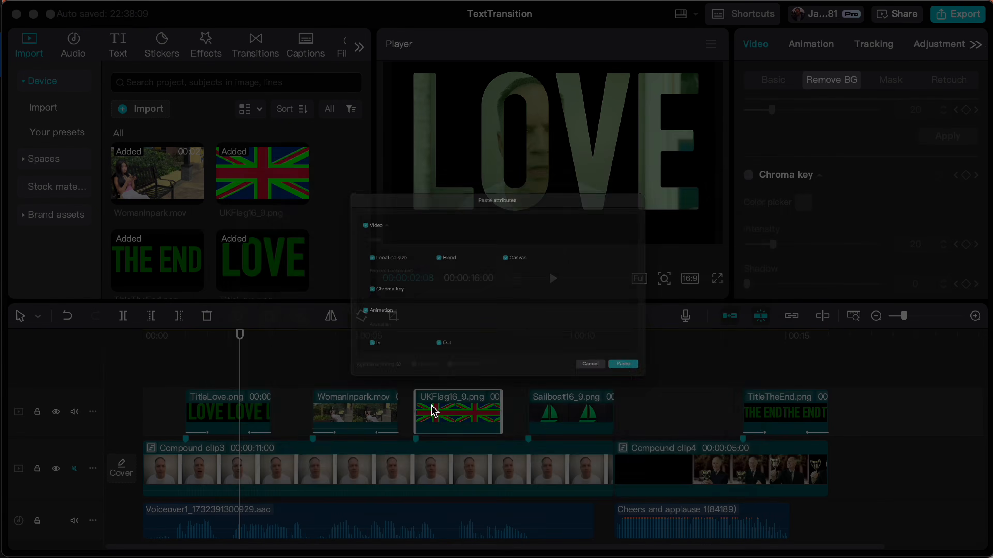
click(249, 198)
click(734, 461)
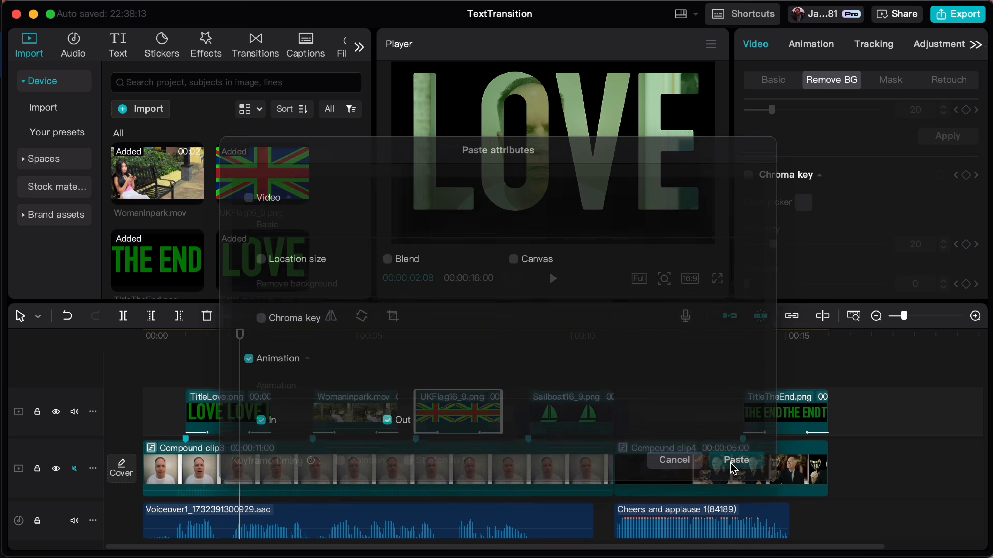
Paste only the copied In and Out animations onto the Sailboat16_9.png clip, excluding all video attributes
click(571, 407)
key(super+shift+v)
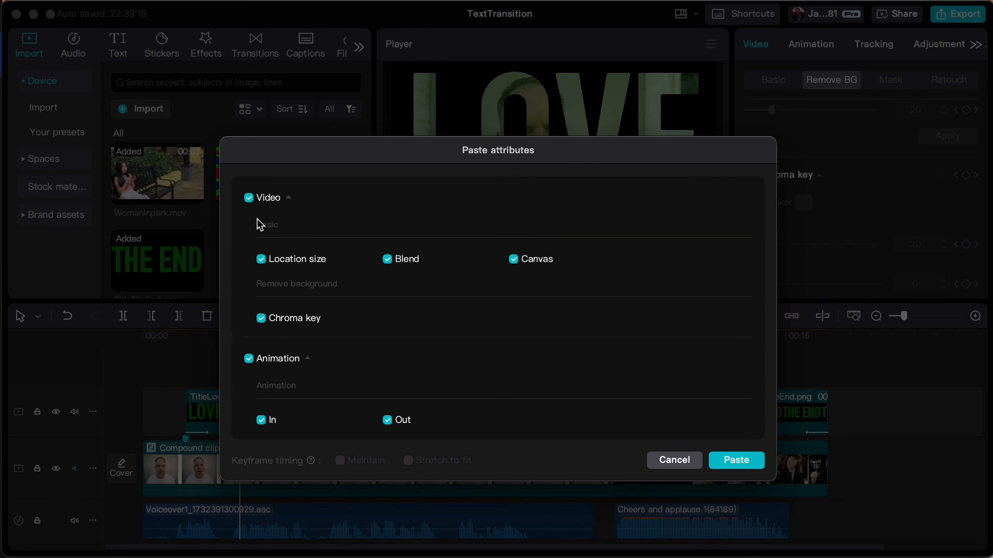
click(249, 198)
click(735, 461)
click(472, 376)
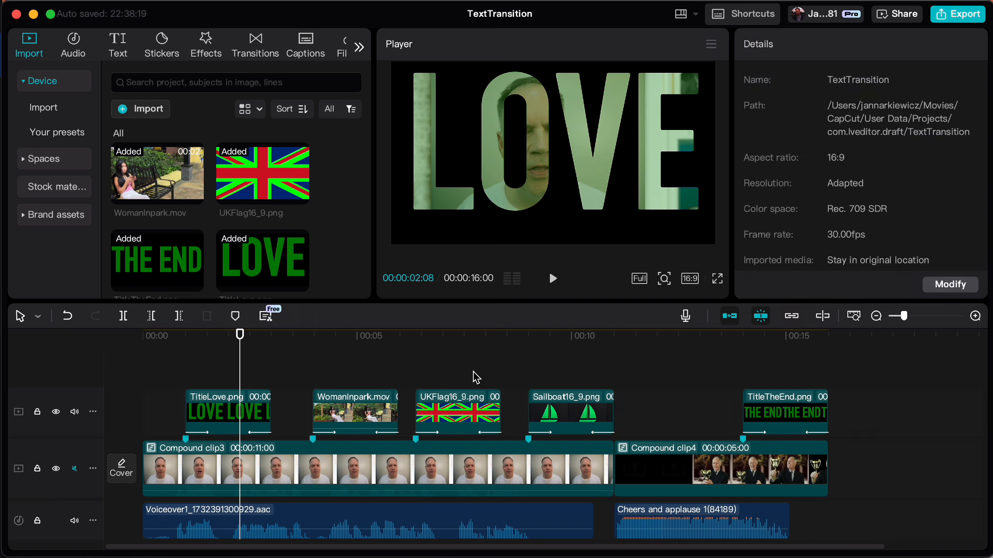
Enable Chroma key on the UKFlag16_9.png clip and pick the flag's bright green as the key colour
click(469, 414)
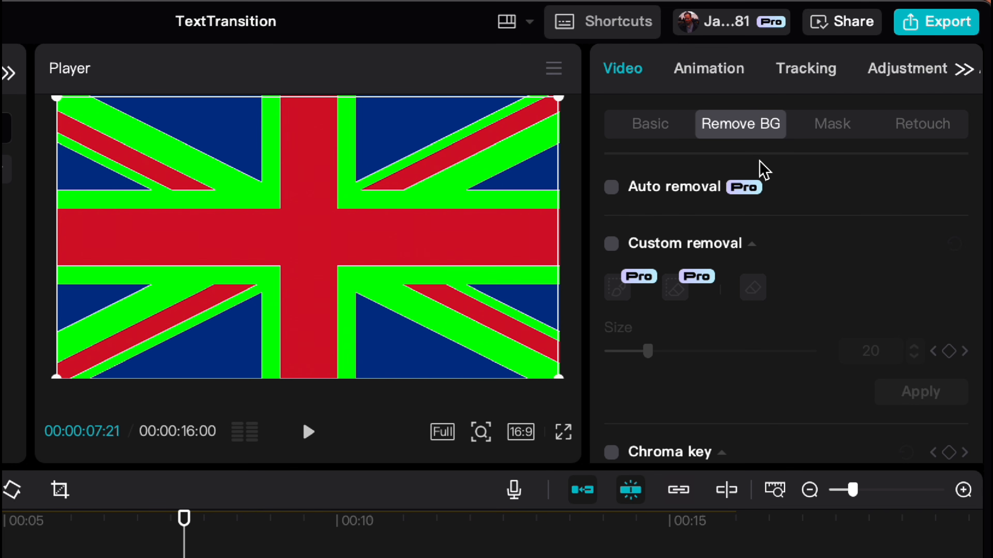
scroll(739, 297, down, 2)
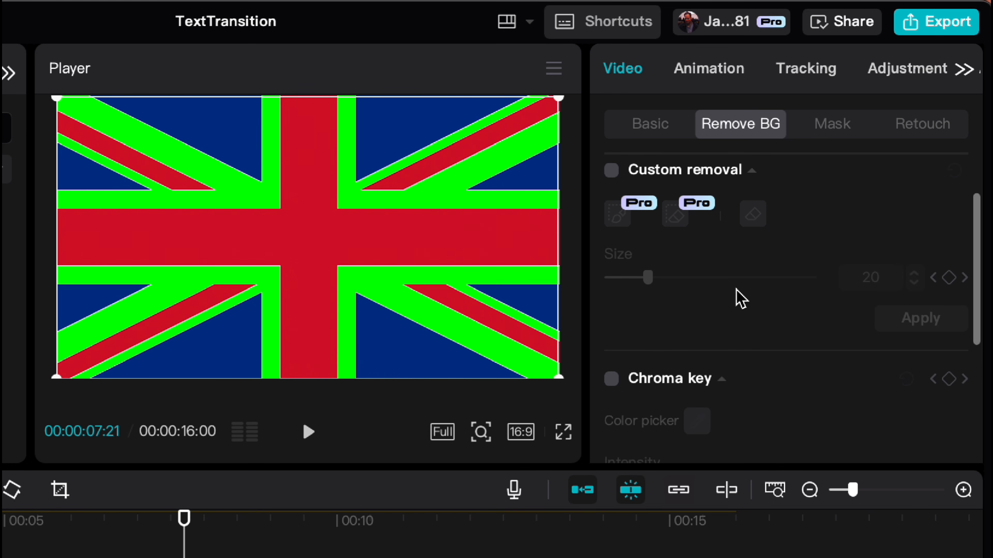
click(611, 380)
click(517, 351)
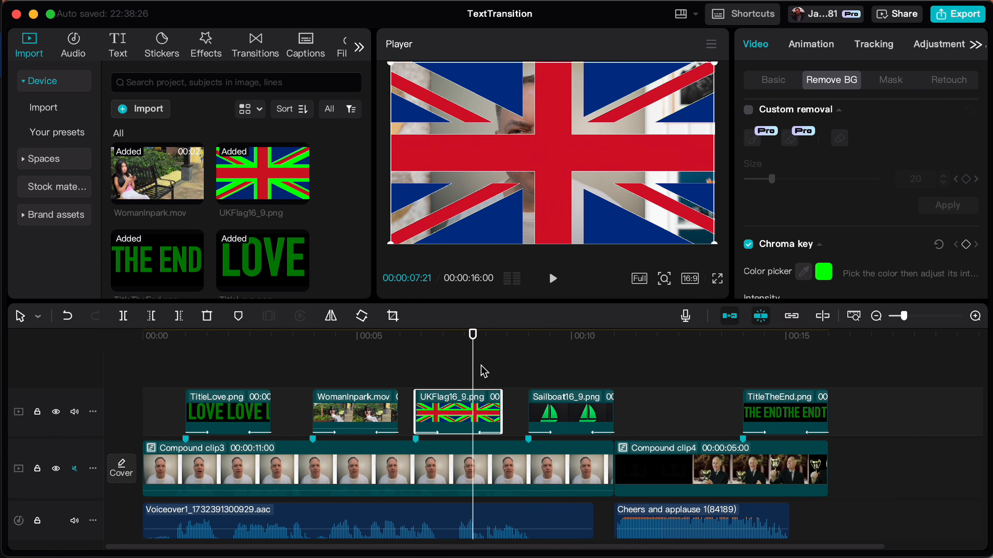
Move the playhead onto the Sailboat16_9.png clip and select that clip for chroma keying
drag(474, 376, 559, 377)
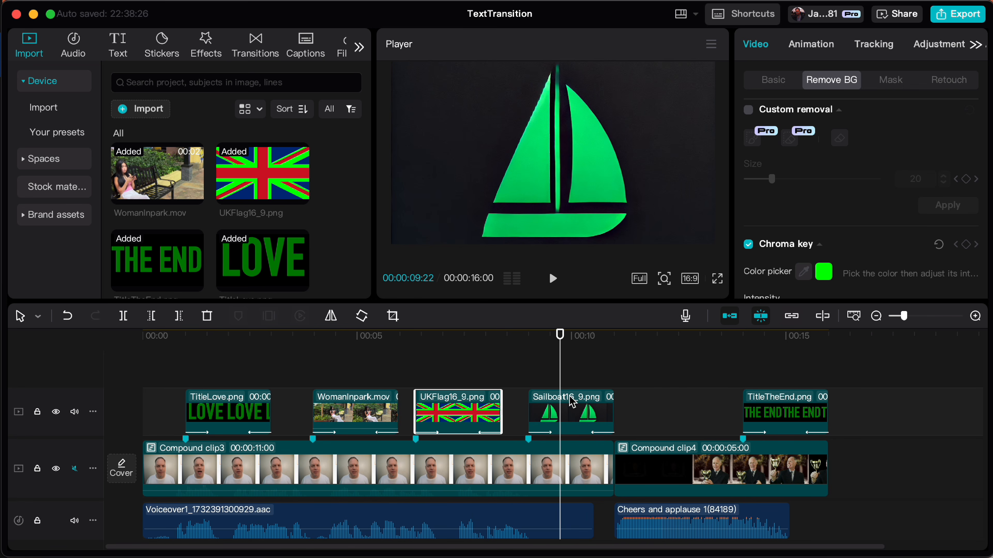
click(576, 414)
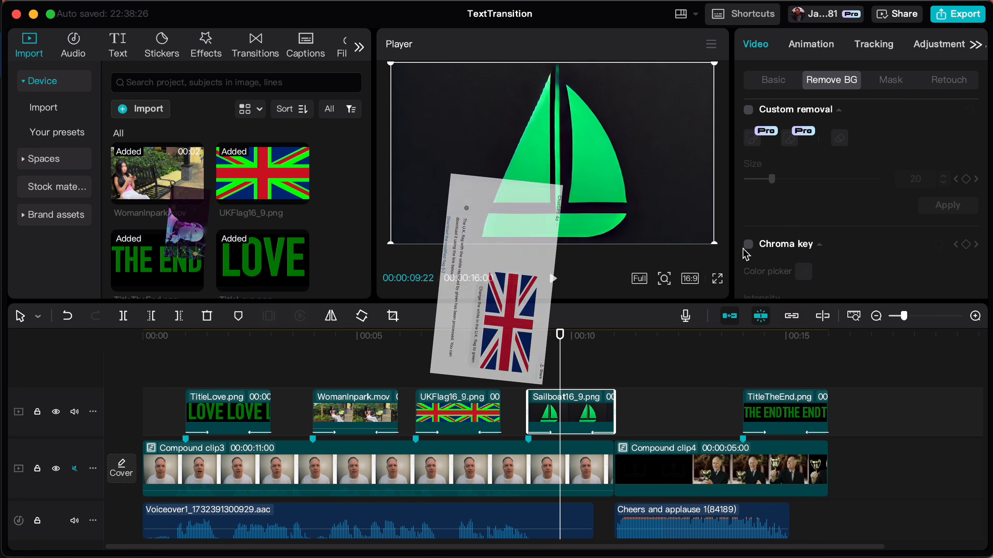